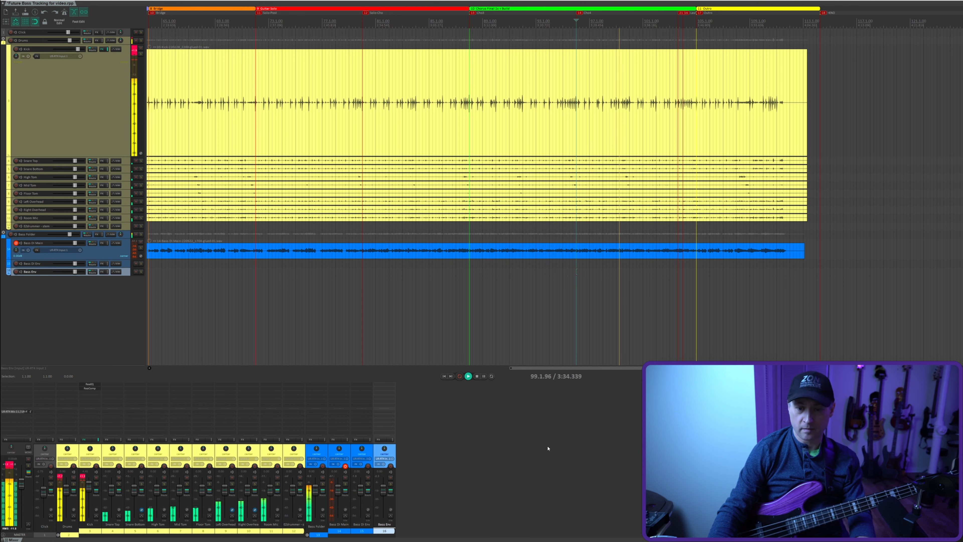
- Stop playback and set the time selection from 98.1.00 to 100.1.00
{"action": "key", "text": "space"}
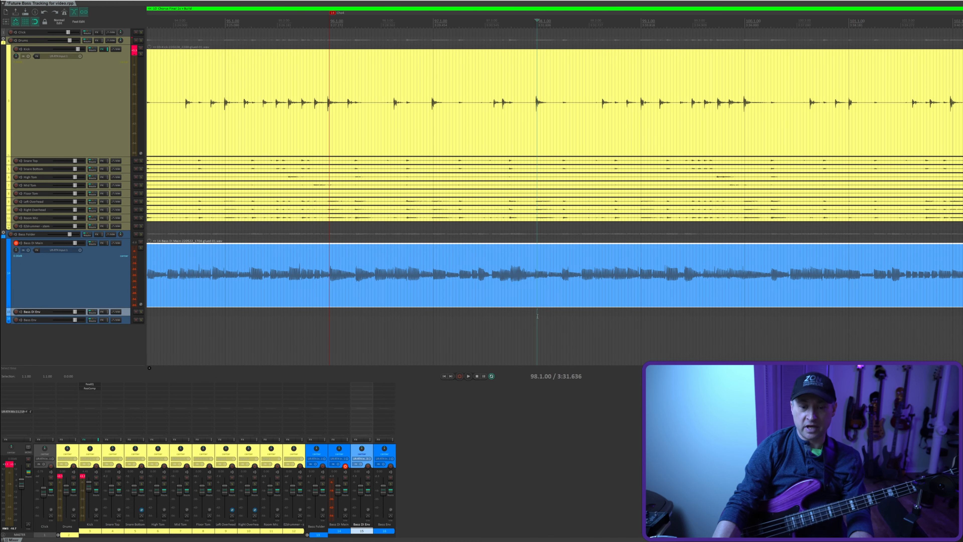
{"action": "left_click_drag", "start_coordinate": [536, 314], "coordinate": [745, 318]}
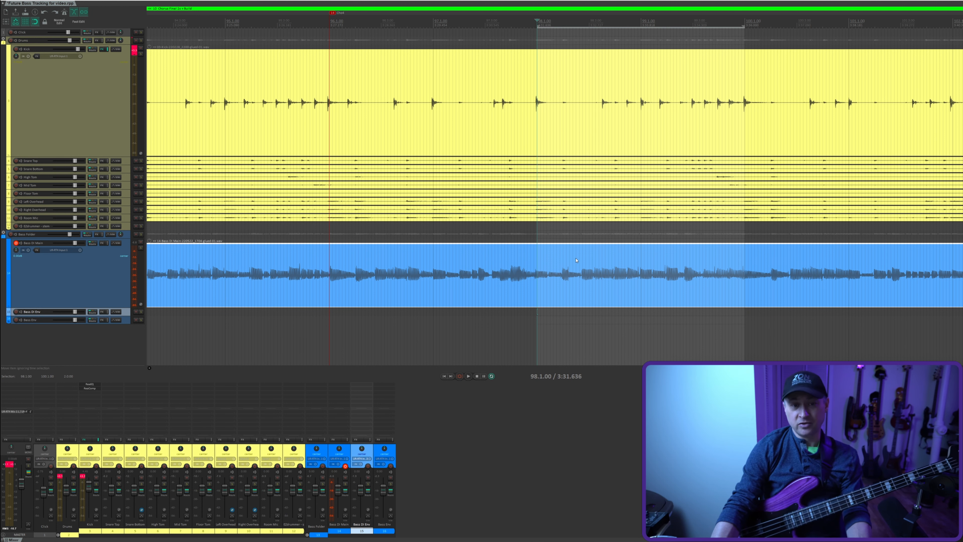
- Turn off pre-roll before recording in the metronome and pre-roll settings
{"action": "right_click", "coordinate": [65, 12]}
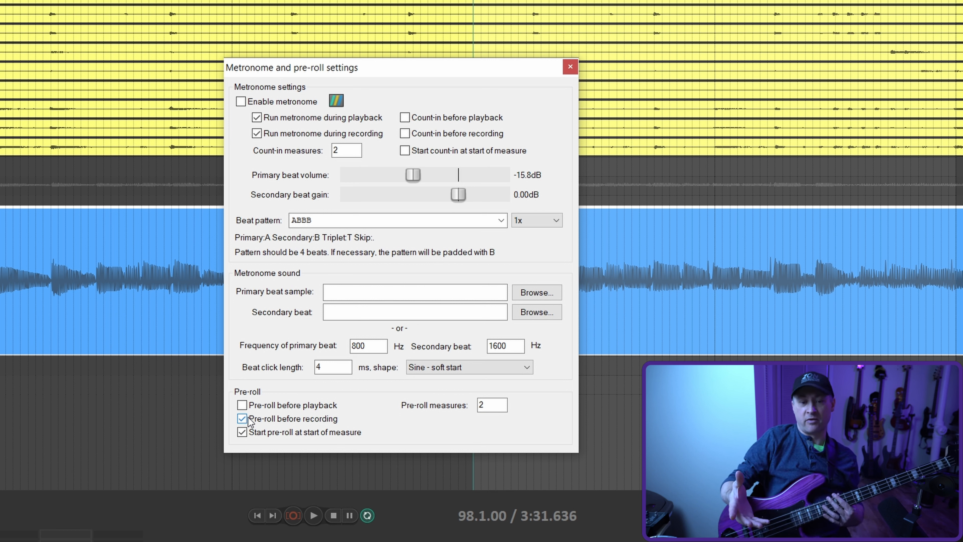
{"action": "left_click", "coordinate": [243, 419]}
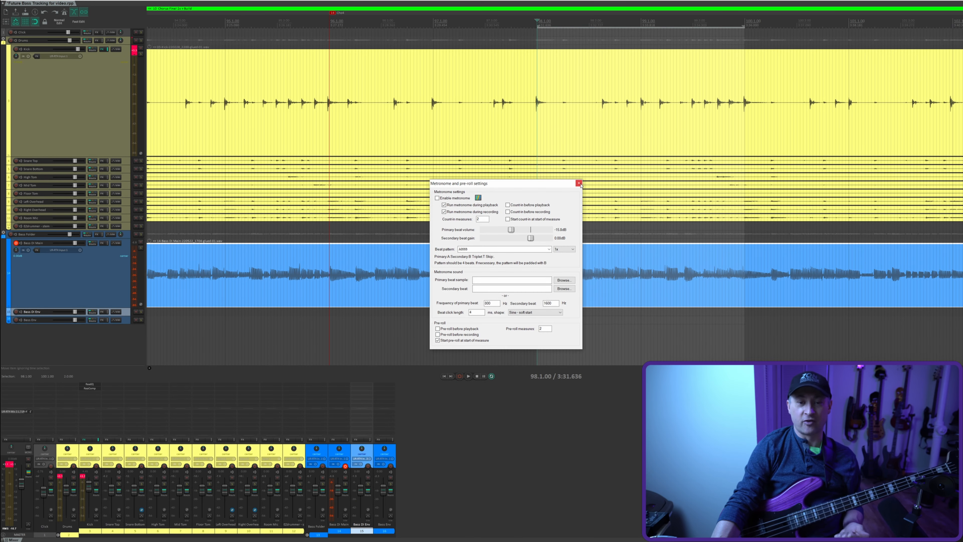
{"action": "left_click", "coordinate": [578, 182]}
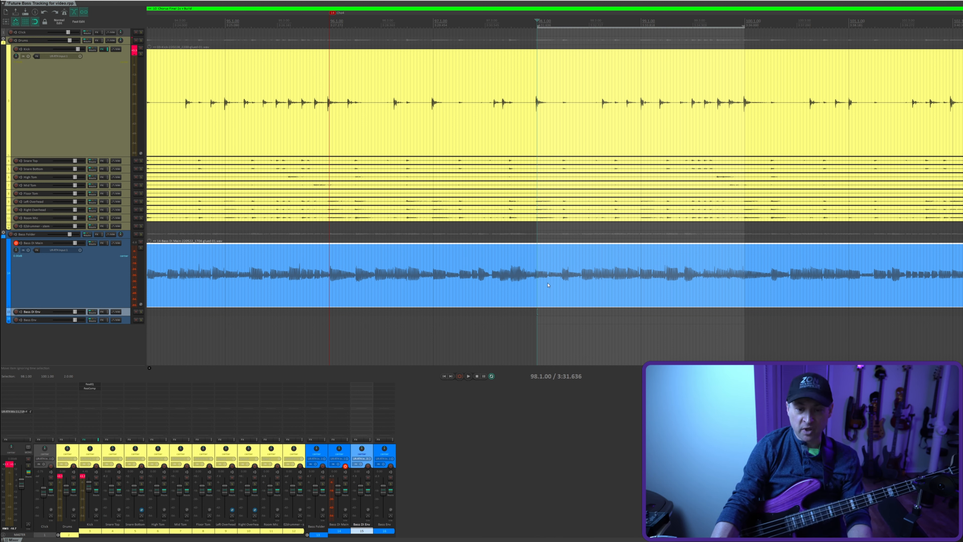
- Split the Bass DI Main item at the time selection and delete the section between 98.1.00 and 100.1.00
{"action": "left_click", "coordinate": [598, 292]}
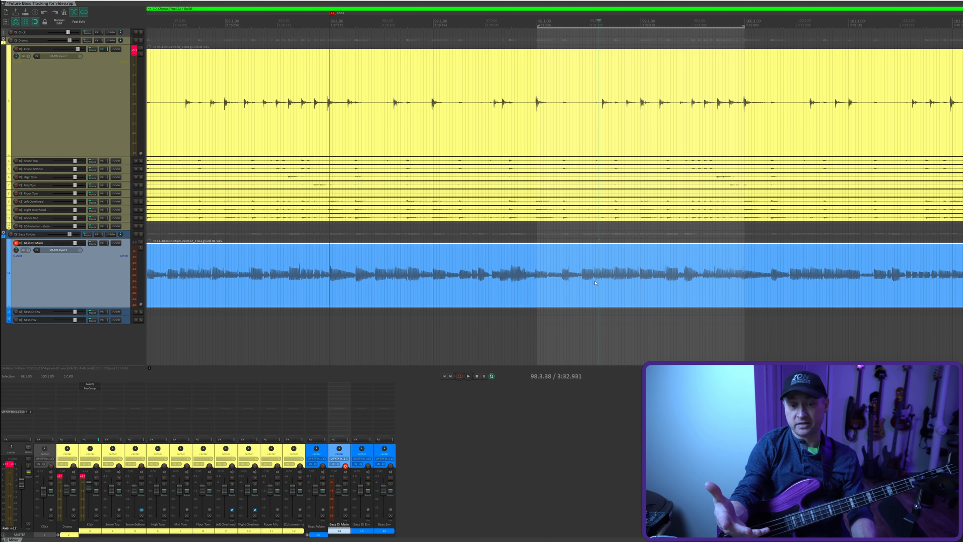
{"action": "key", "text": "s"}
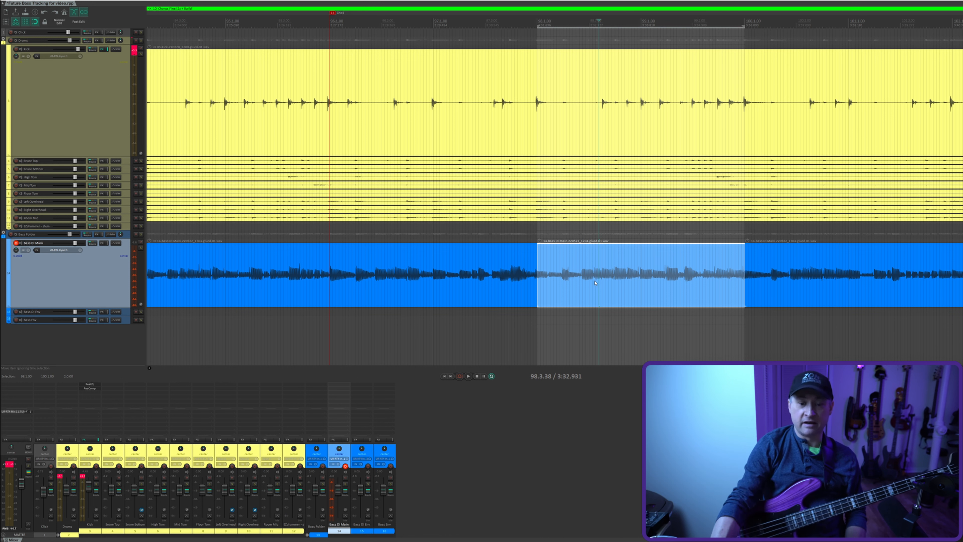
{"action": "key", "text": "Delete"}
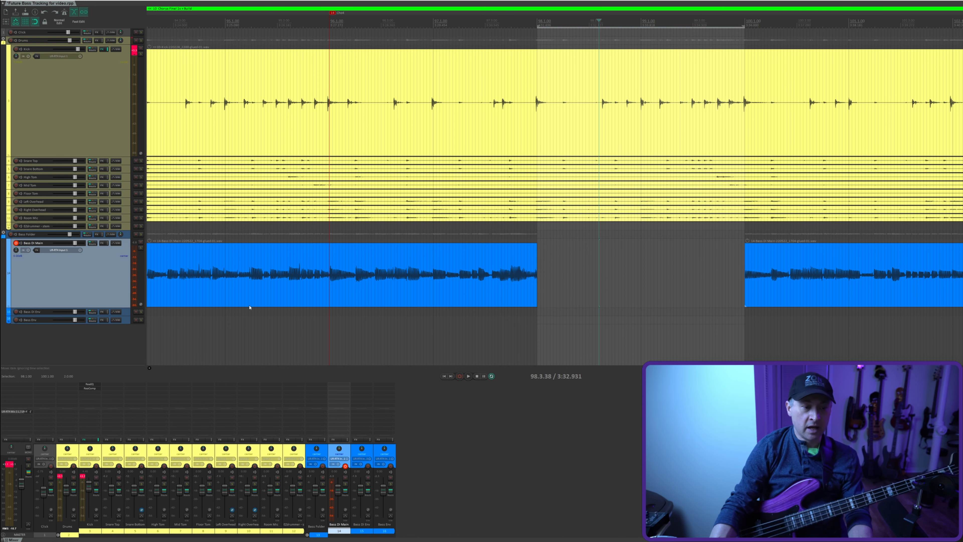
- Add a new track below Bass DI Main and record-arm it instead of Bass DI Main
{"action": "key", "text": "ctrl+t"}
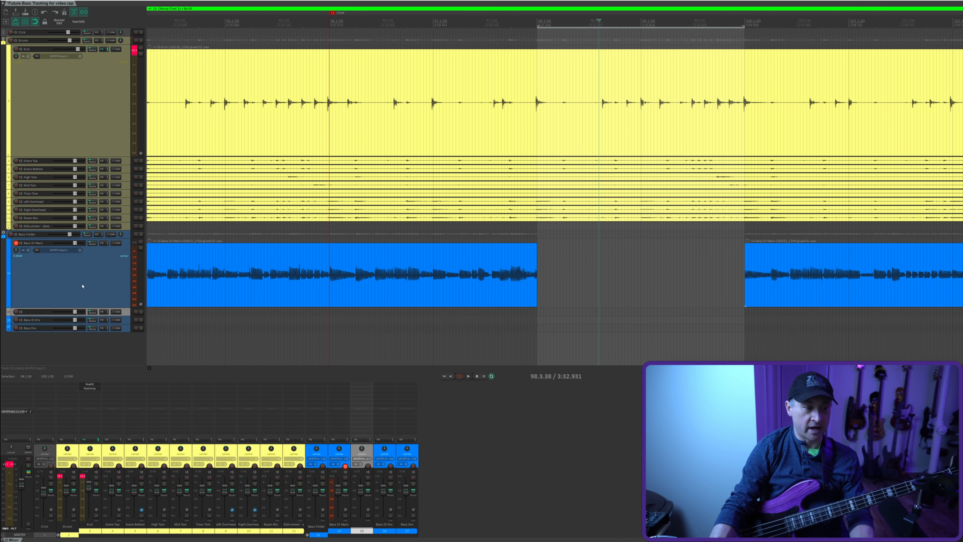
{"action": "left_click", "coordinate": [16, 242]}
{"action": "left_click", "coordinate": [16, 311]}
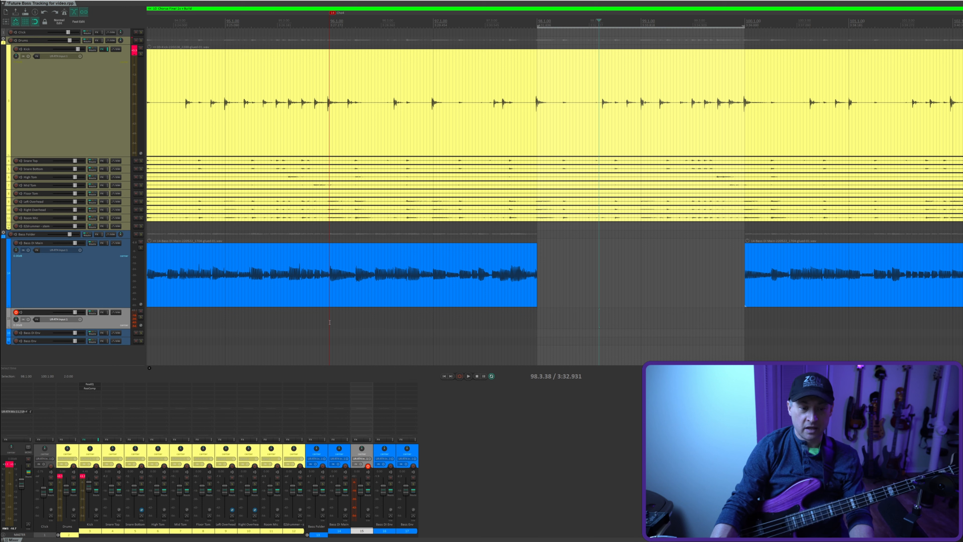
- Enlarge the new track and loop-record bass takes on it over the time selection 96.1.00 to 100.1.00
{"action": "left_click_drag", "start_coordinate": [330, 322], "coordinate": [745, 322]}
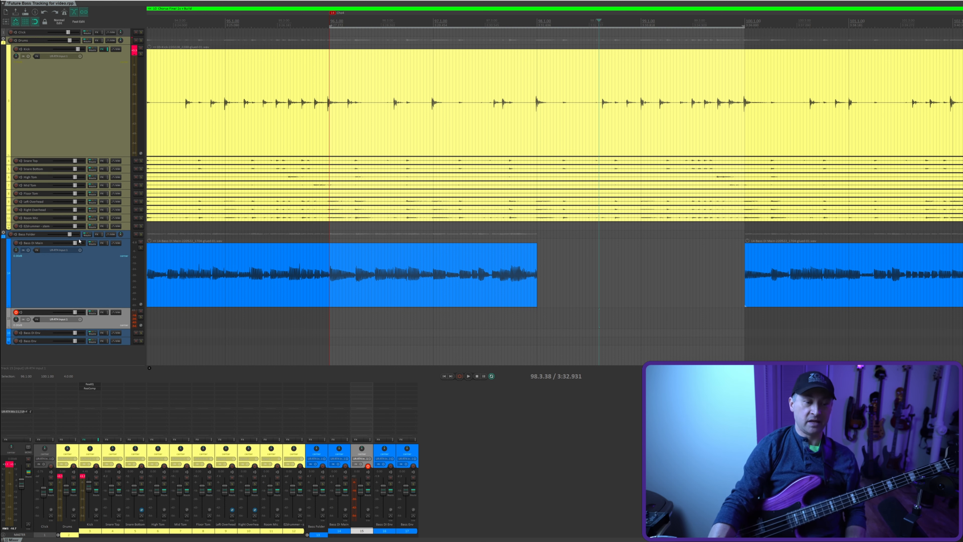
{"action": "left_click_drag", "start_coordinate": [126, 327], "coordinate": [114, 363]}
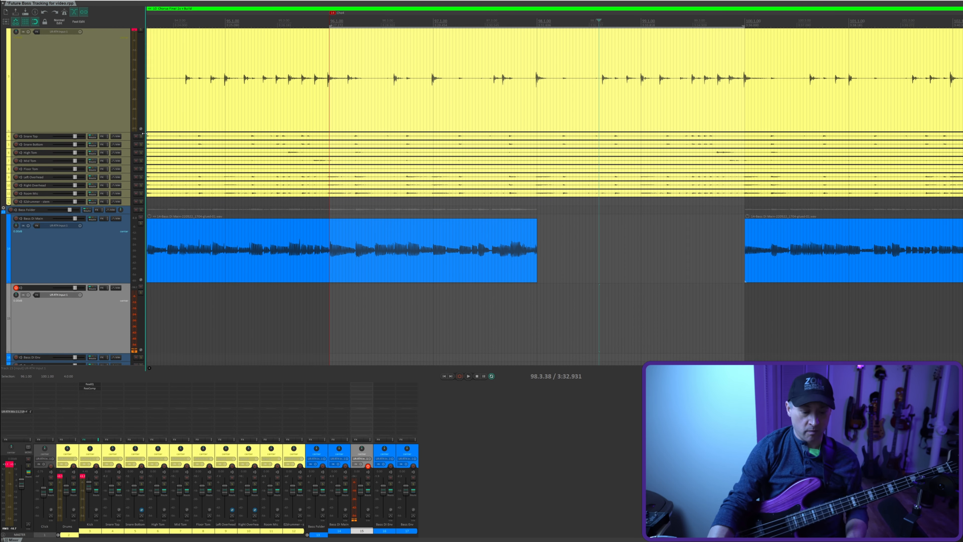
{"action": "key", "text": "space"}
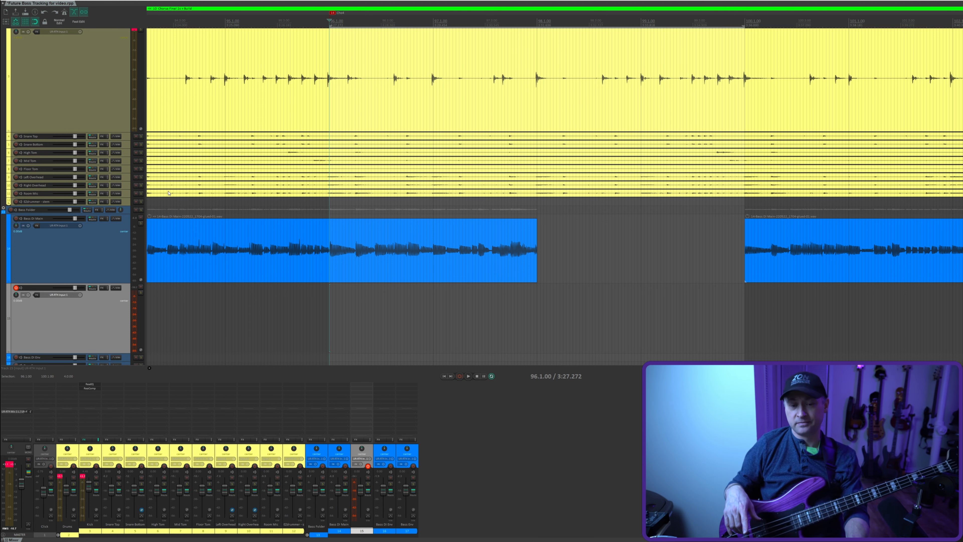
{"action": "key", "text": "ctrl+r"}
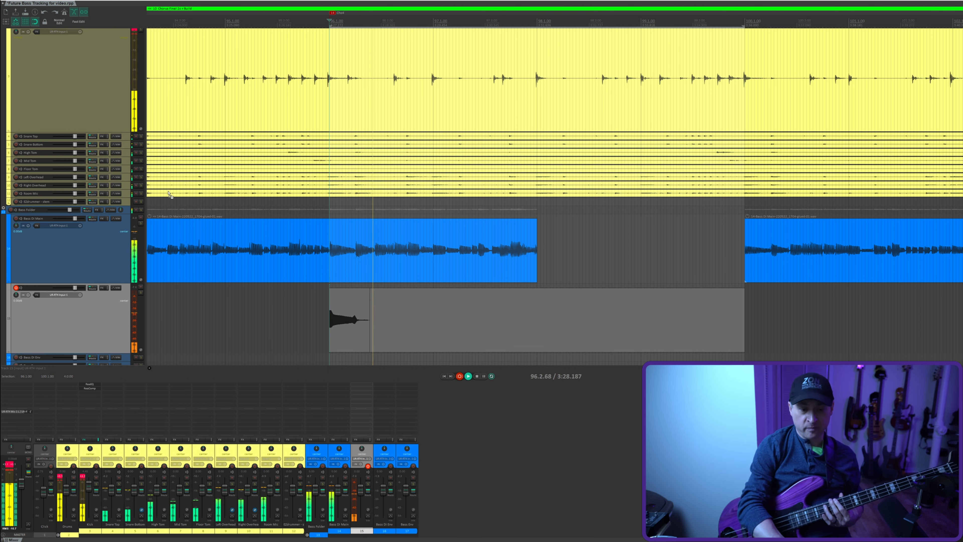
{"action": "key", "text": "space"}
{"action": "key", "text": "Return"}
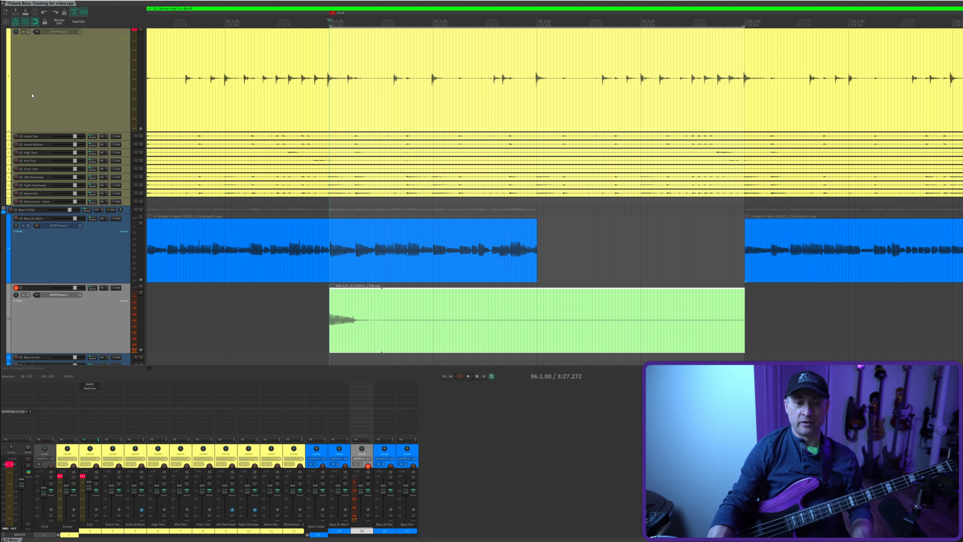
- Cycle the loop-recorded item on the new track through its takes to the pink one
{"action": "left_click", "coordinate": [460, 325]}
{"action": "key", "text": "shift+t"}
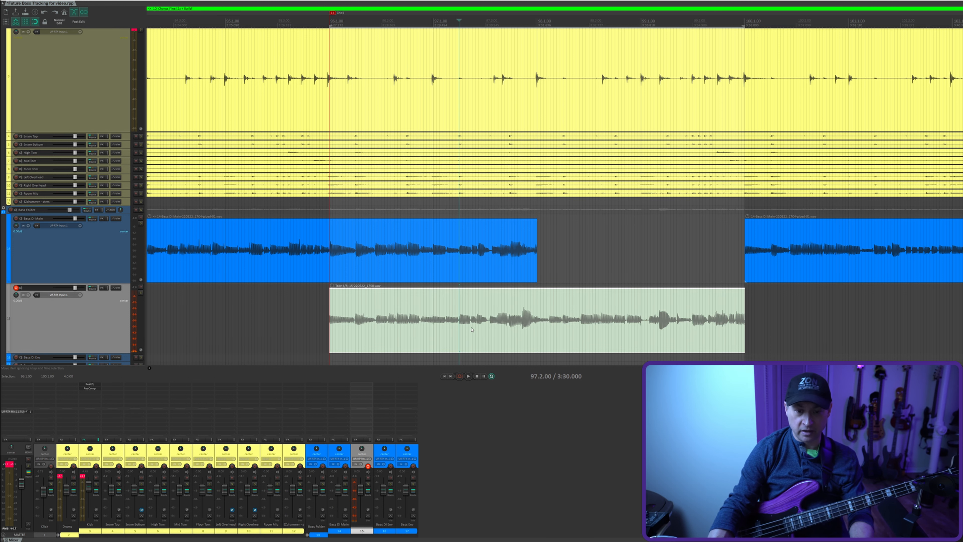
{"action": "key", "text": "shift+t"}
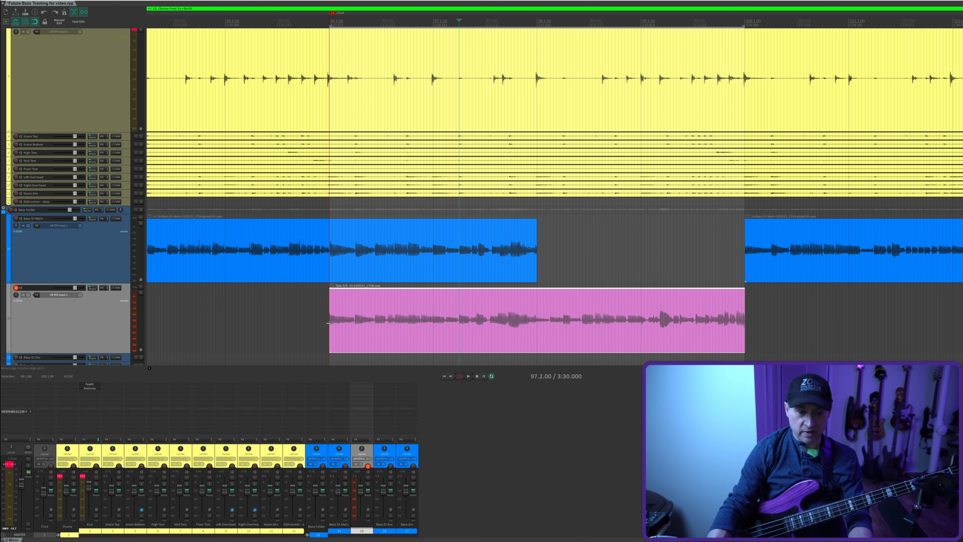
- Trim the pink take's start to 98.1.00 and move it into the gap on the Bass DI Main track
{"action": "left_click_drag", "start_coordinate": [328, 323], "coordinate": [535, 323]}
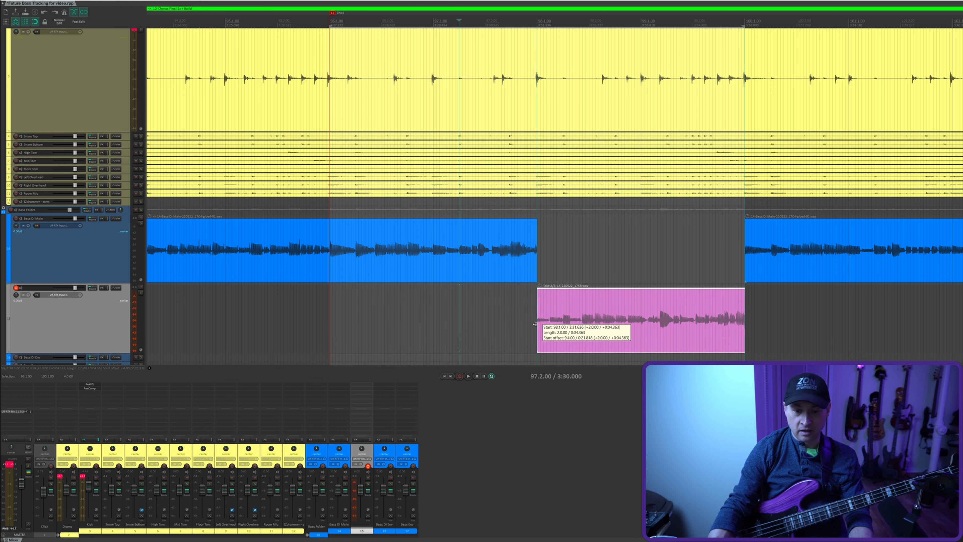
{"action": "left_click_drag", "start_coordinate": [597, 300], "coordinate": [608, 265]}
- Play back the loop from 96.4.38 to hear the inserted take in the bass part
{"action": "left_click", "coordinate": [417, 304]}
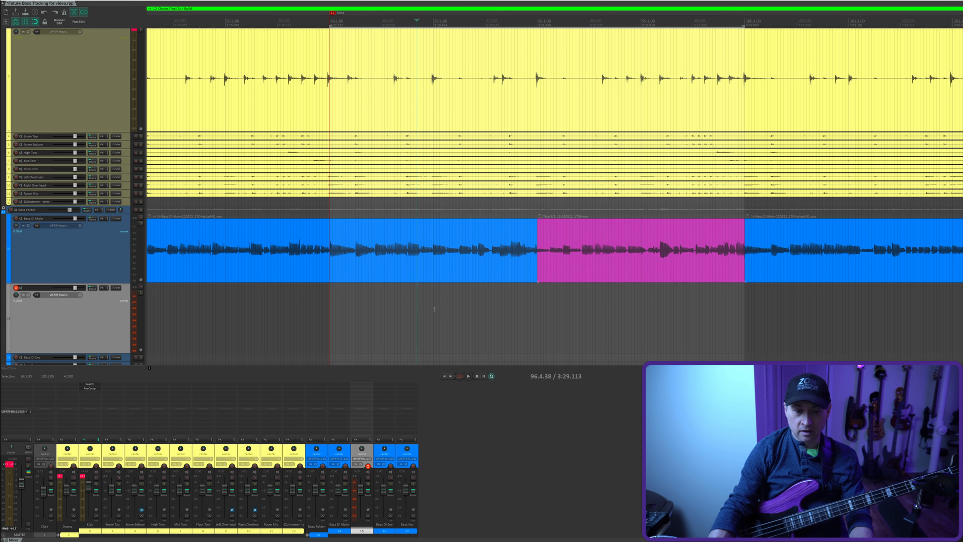
{"action": "key", "text": "space"}
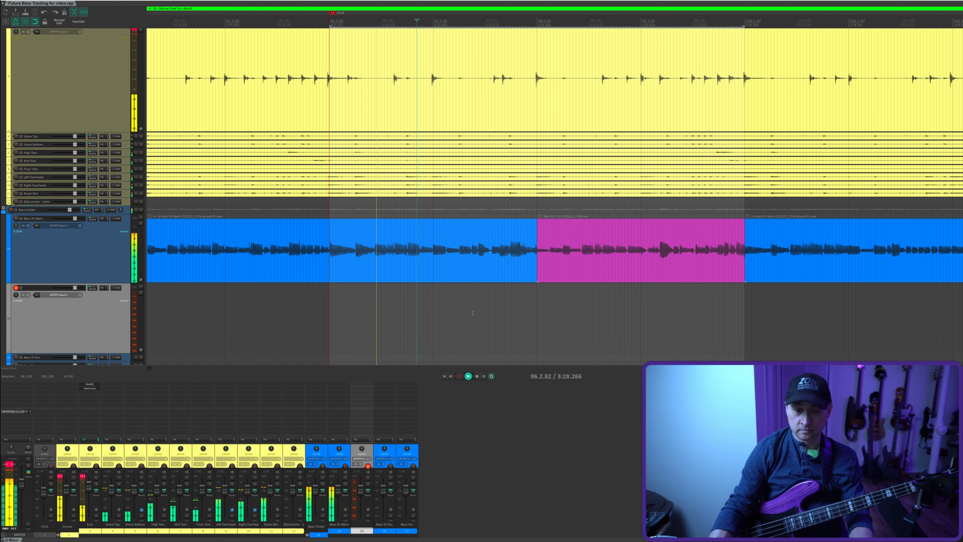
{"action": "key", "text": "space"}
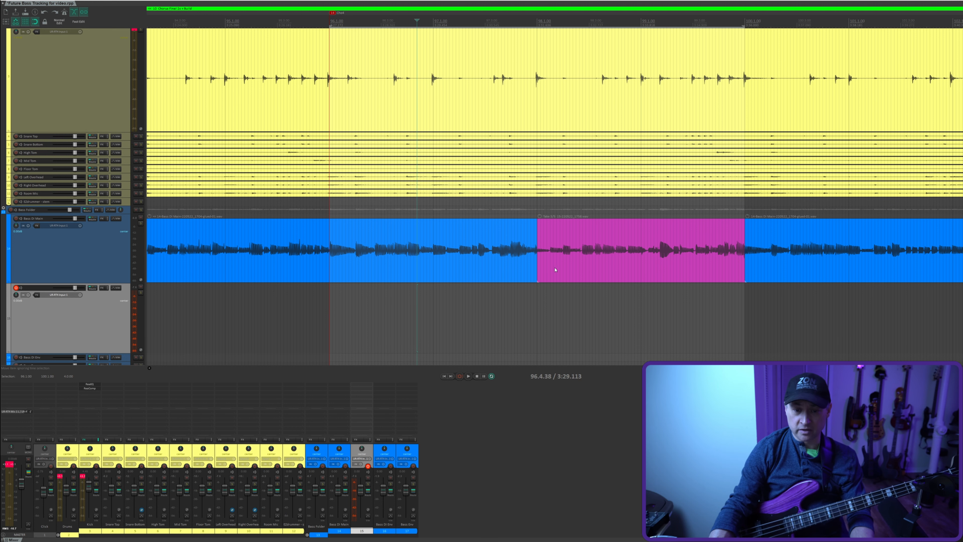
- Switch the inserted Bass DI Main item to the green take and play it back from 97.2.50
{"action": "left_click", "coordinate": [555, 270]}
{"action": "key", "text": "shift+t"}
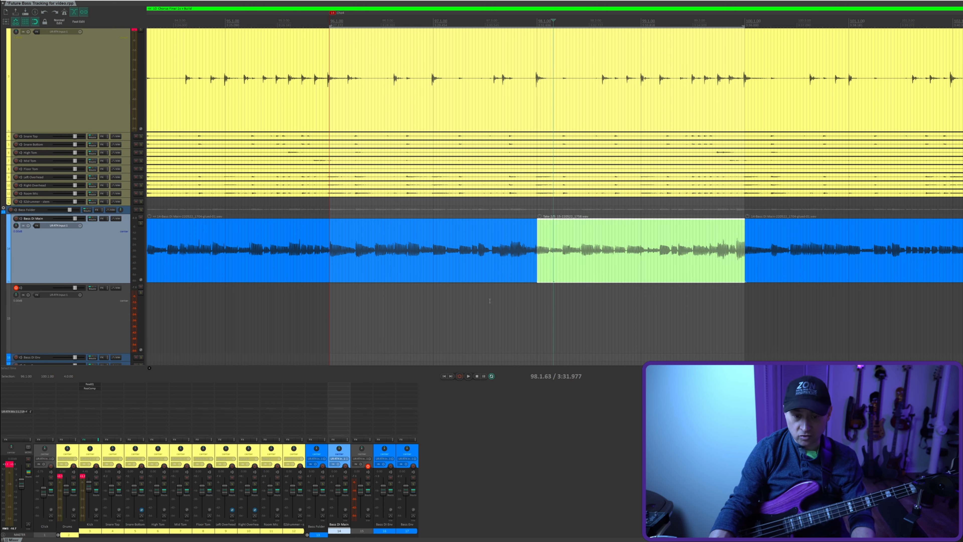
{"action": "left_click", "coordinate": [473, 299]}
{"action": "key", "text": "space"}
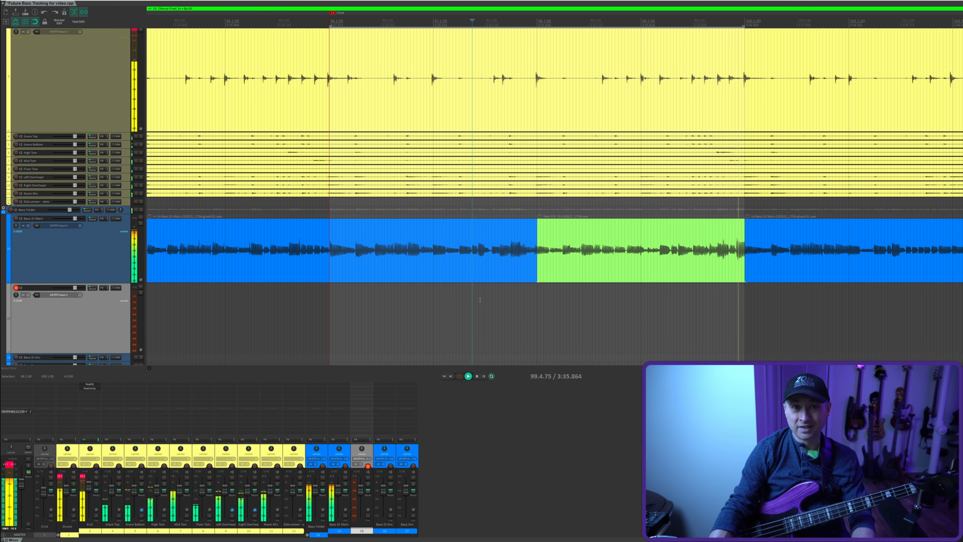
{"action": "key", "text": "space"}
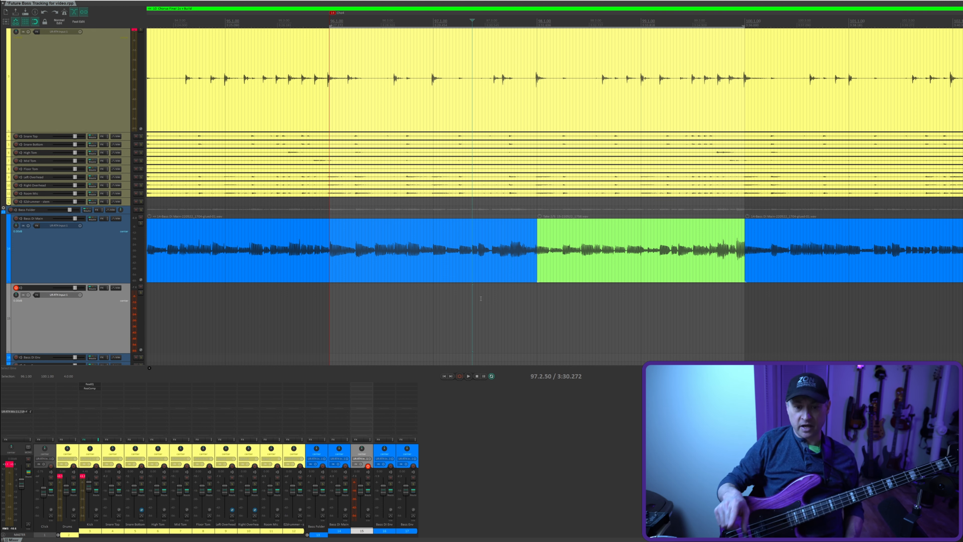
- Delete the green take from the Bass DI Main track
{"action": "left_click", "coordinate": [584, 276]}
{"action": "key", "text": "Delete"}
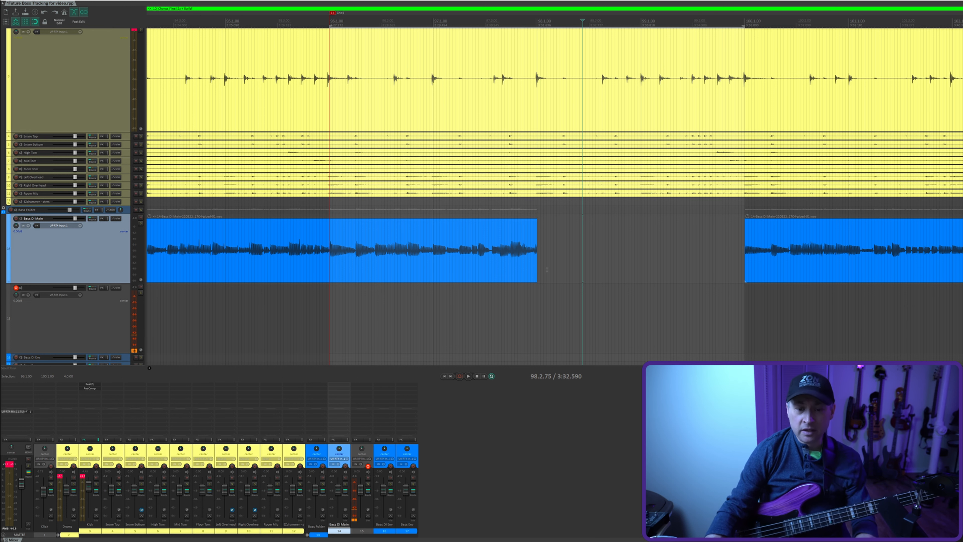
- Extend the end of the bass item before the gap to 98.2.69
{"action": "scroll", "coordinate": [542, 268], "scroll_direction": "up", "scroll_amount": 3}
{"action": "left_click_drag", "start_coordinate": [638, 269], "coordinate": [403, 269]}
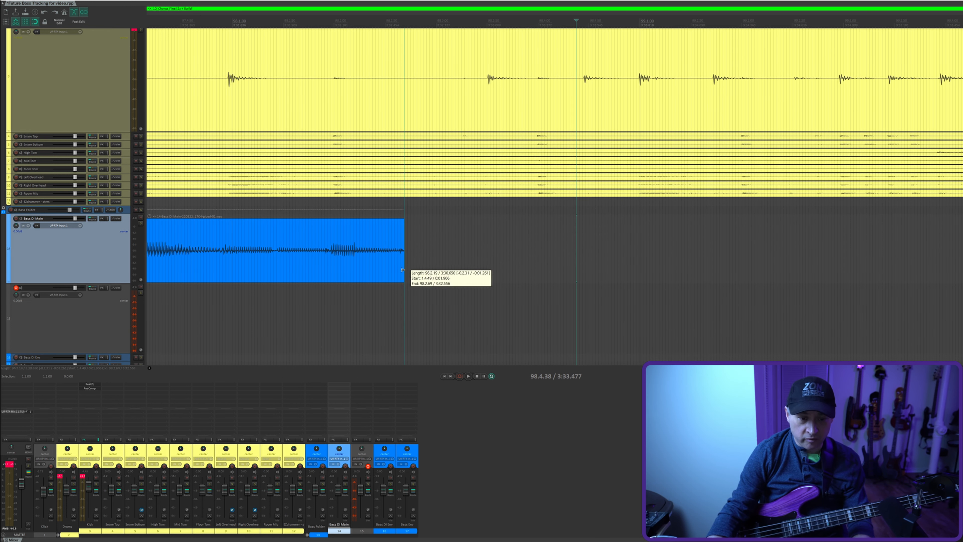
{"action": "scroll", "coordinate": [477, 294], "scroll_direction": "down", "scroll_amount": 3}
- Record a fresh bass take on the new track from 97.1.13 into the gap and play it back
{"action": "left_click_drag", "start_coordinate": [490, 207], "coordinate": [682, 214]}
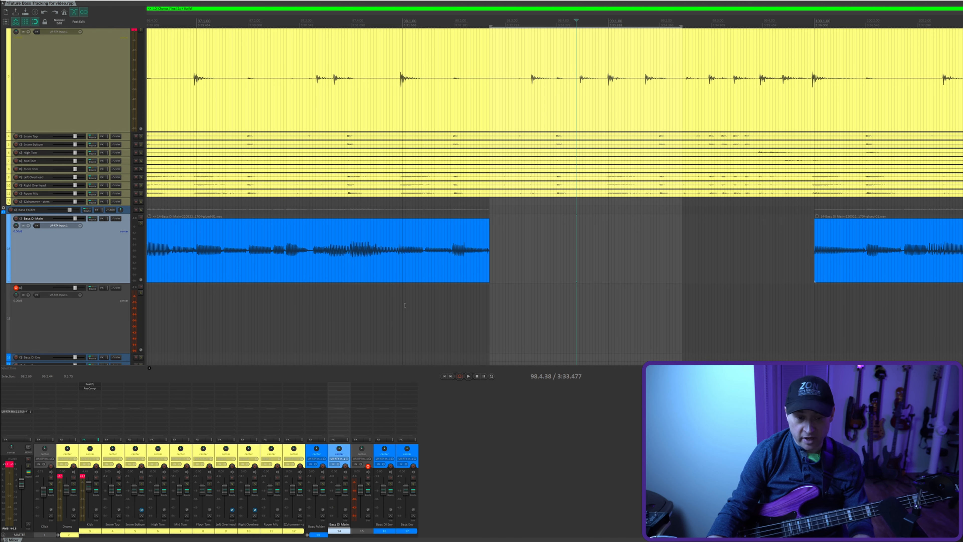
{"action": "scroll", "coordinate": [321, 311], "scroll_direction": "down", "scroll_amount": 2}
{"action": "left_click", "coordinate": [312, 313]}
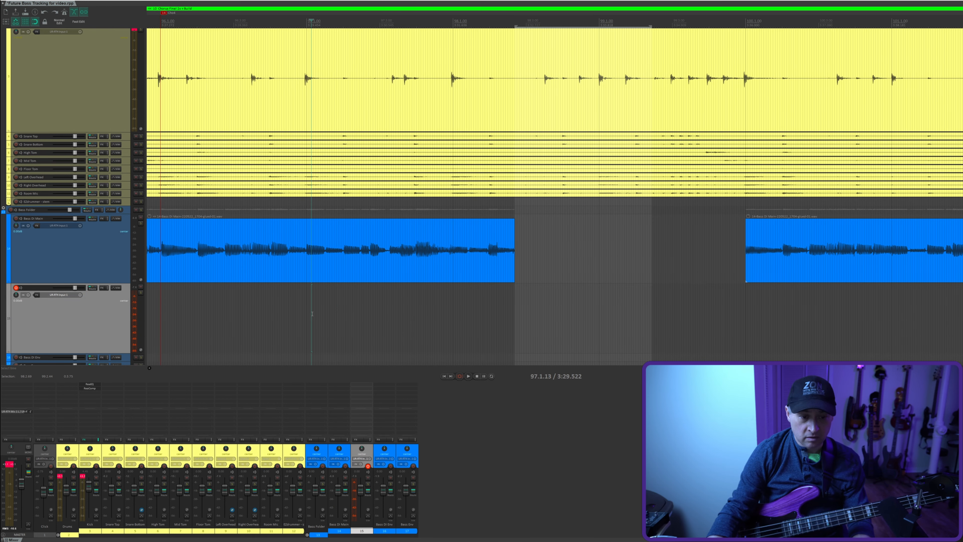
{"action": "key", "text": "ctrl+r"}
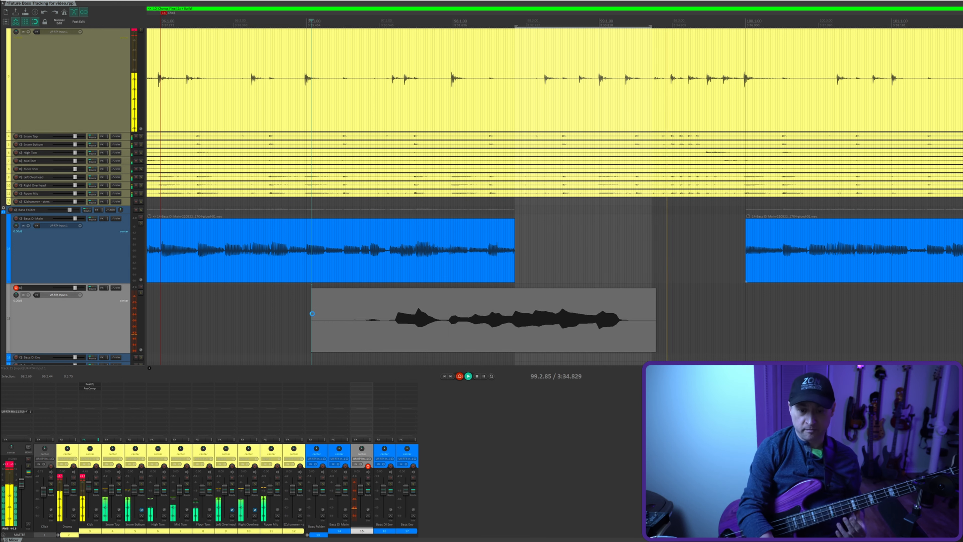
{"action": "key", "text": "space"}
{"action": "key", "text": "Return"}
{"action": "key", "text": "space"}
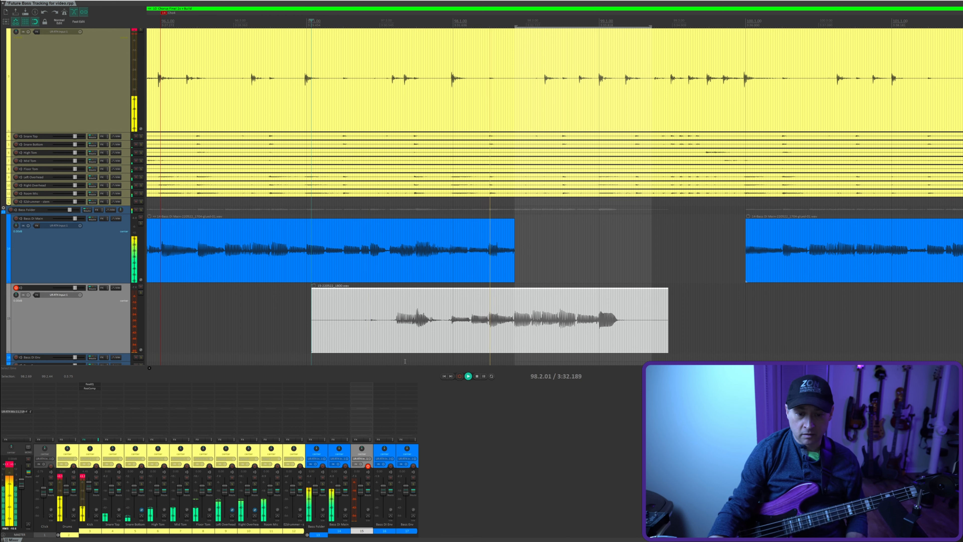
{"action": "key", "text": "space"}
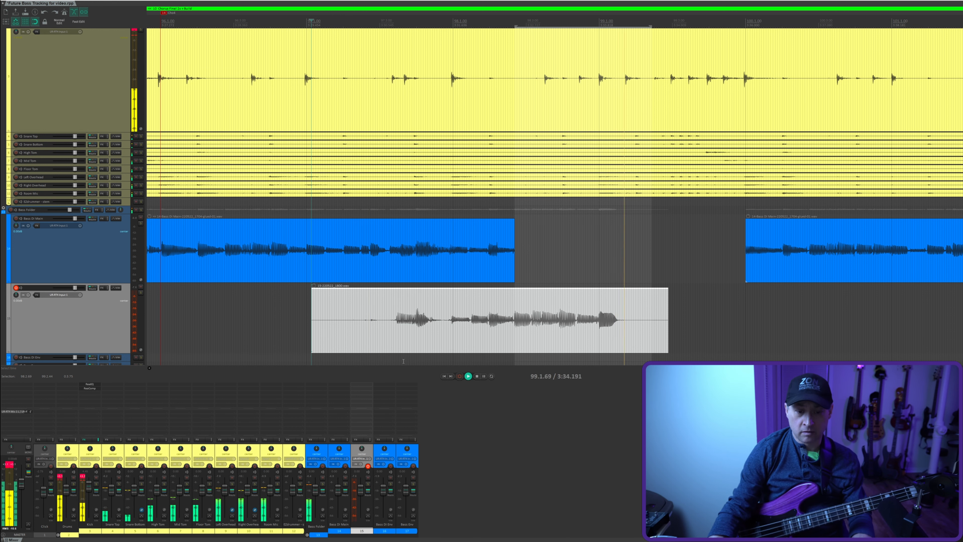
- Fit the new take against the end of the existing Bass DI Main item and play back the join from 97.4.94
{"action": "left_click_drag", "start_coordinate": [312, 326], "coordinate": [514, 265]}
{"action": "left_click", "coordinate": [455, 311]}
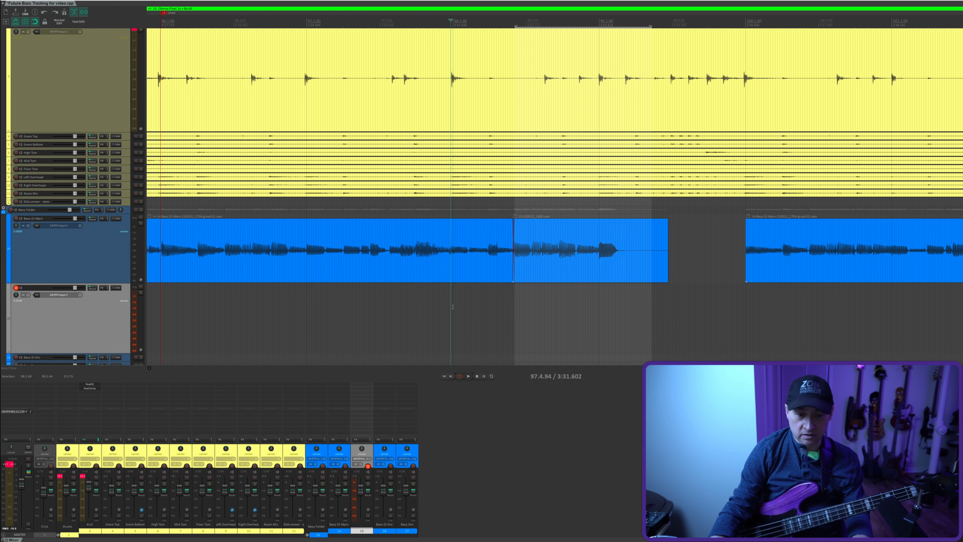
{"action": "key", "text": "space"}
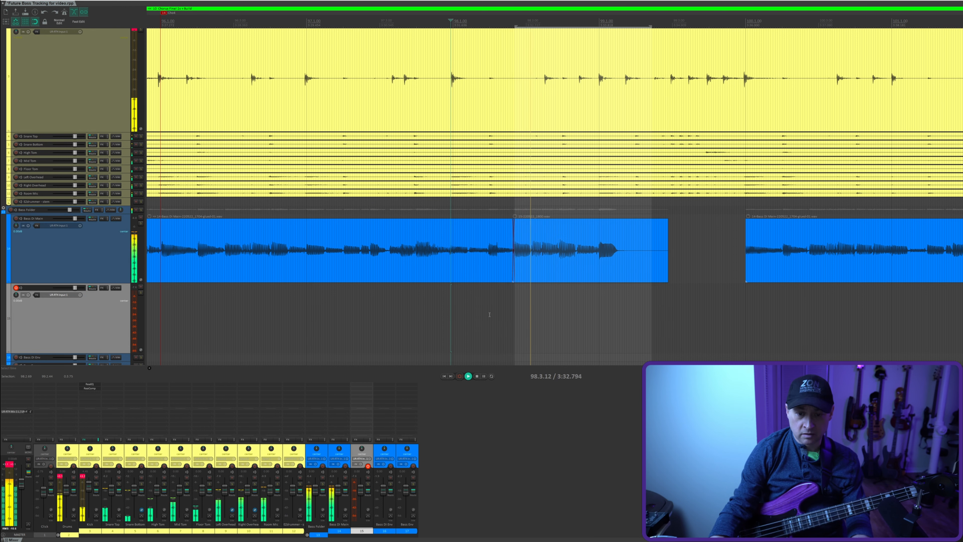
{"action": "key", "text": "space"}
- Trim the punched-in bass item's end to 99.1.00 and select the time range from 98.1.00 to 100.1.00
{"action": "scroll", "coordinate": [276, 306], "scroll_direction": "down", "scroll_amount": 2}
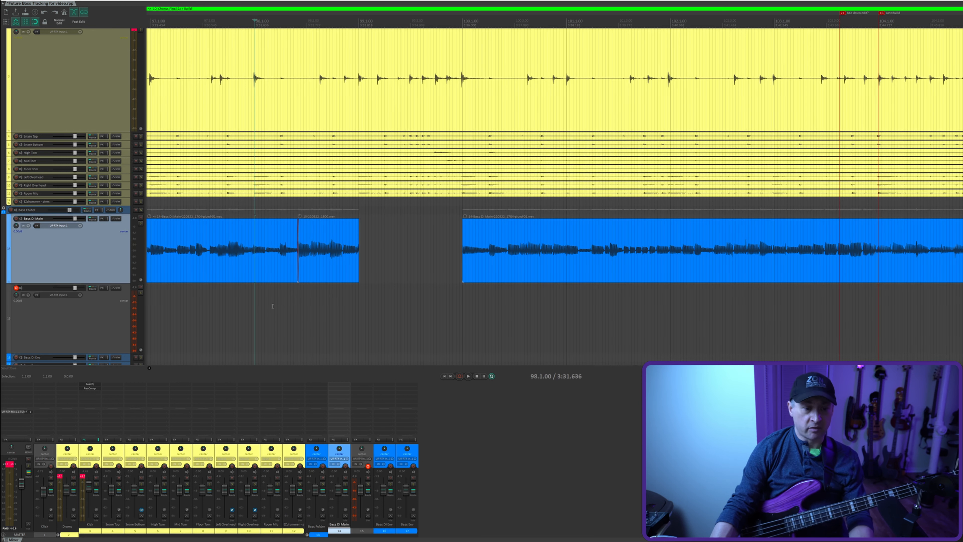
{"action": "left_click_drag", "start_coordinate": [256, 304], "coordinate": [462, 301]}
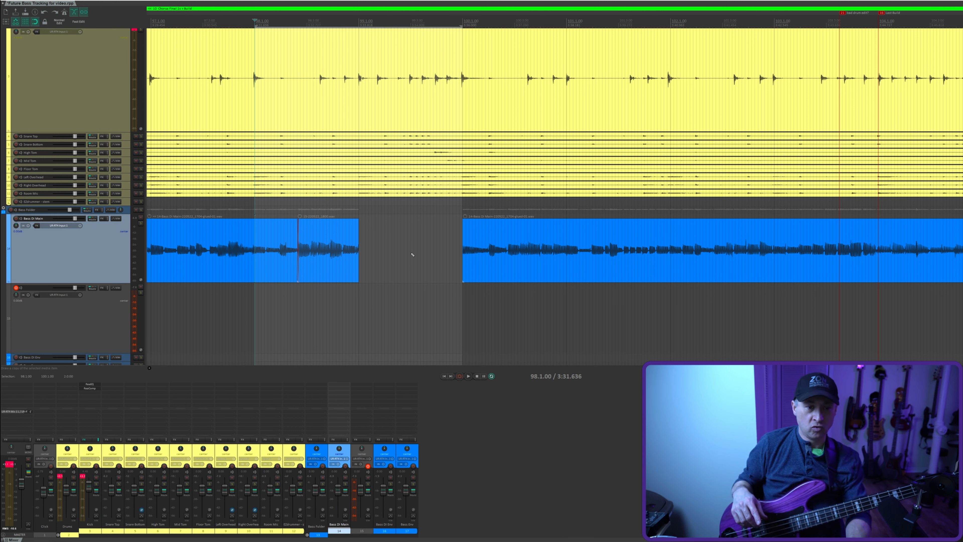
- Record looped bass takes over the 98.1.00 to 100.1.00 selection and move their part from 99.1.00 into the Bass DI Main gap
{"action": "key", "text": "ctrl+r"}
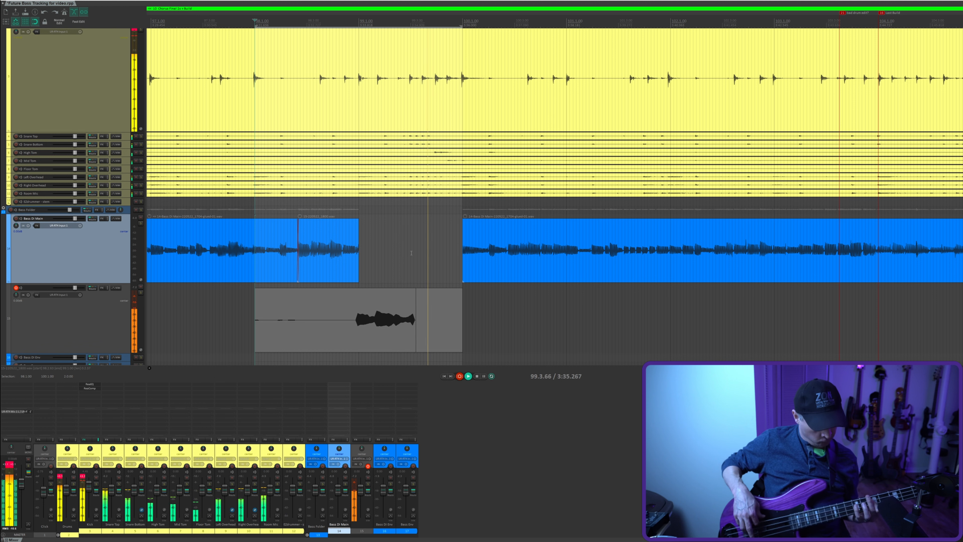
{"action": "key", "text": "space"}
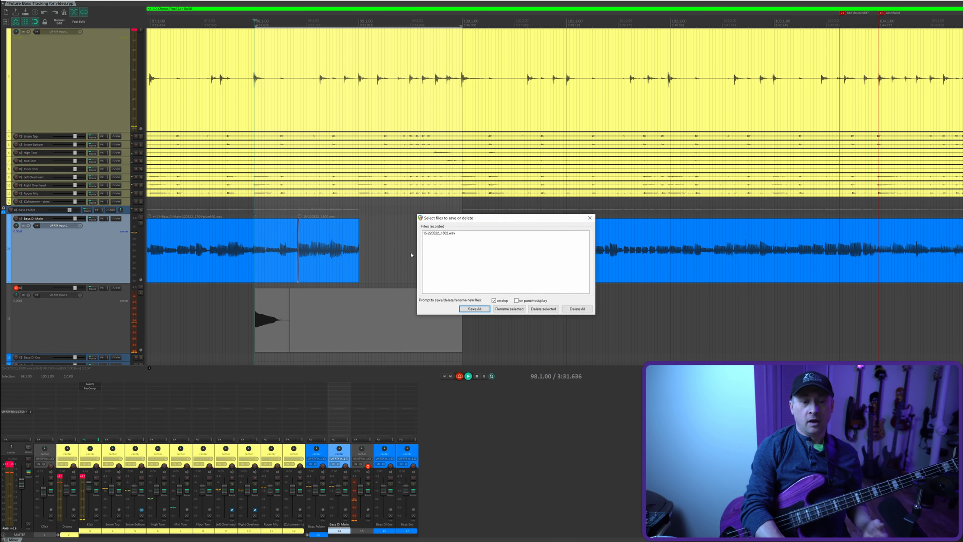
{"action": "key", "text": "Return"}
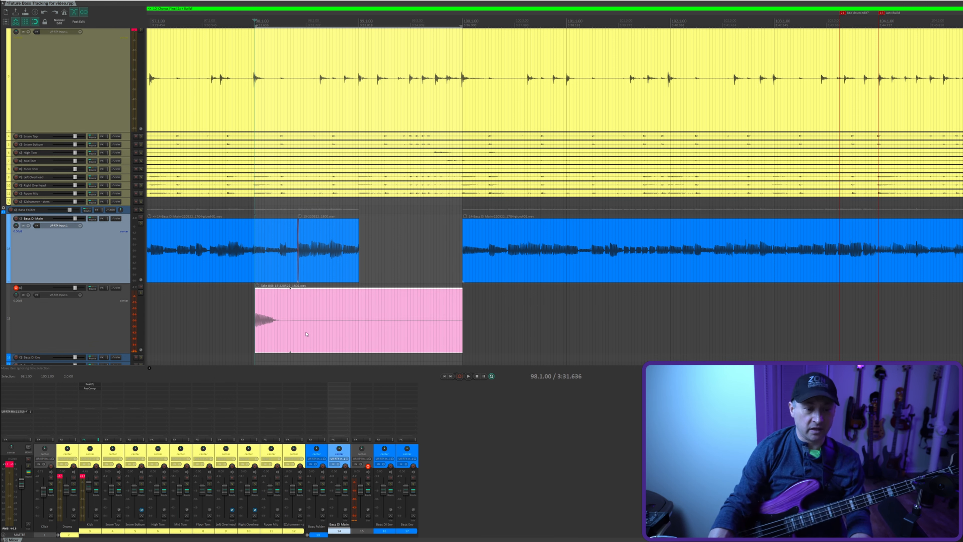
{"action": "left_click_drag", "start_coordinate": [256, 314], "coordinate": [402, 250]}
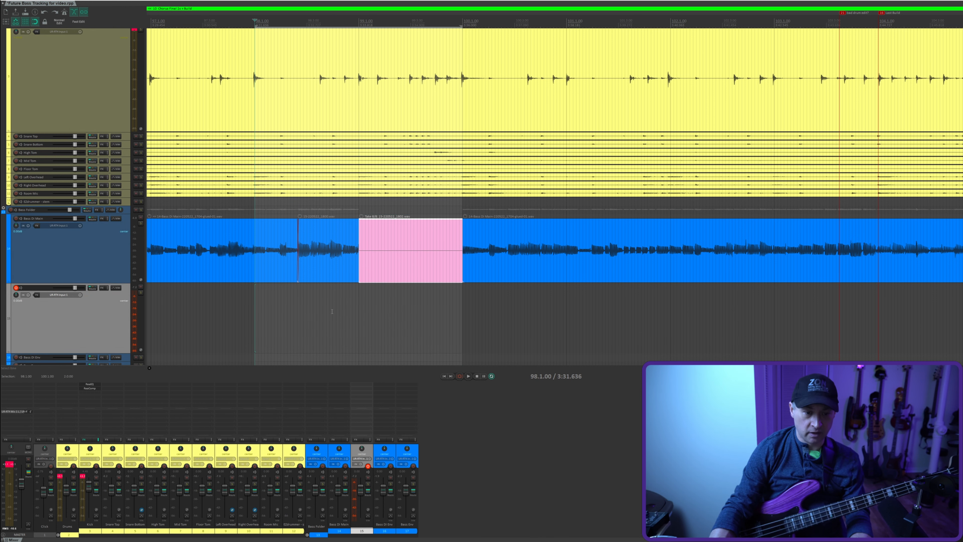
- Compare where the notes start in takes 1 and 3 of the new item against the drum hits, finishing on take 1
{"action": "left_click", "coordinate": [418, 262]}
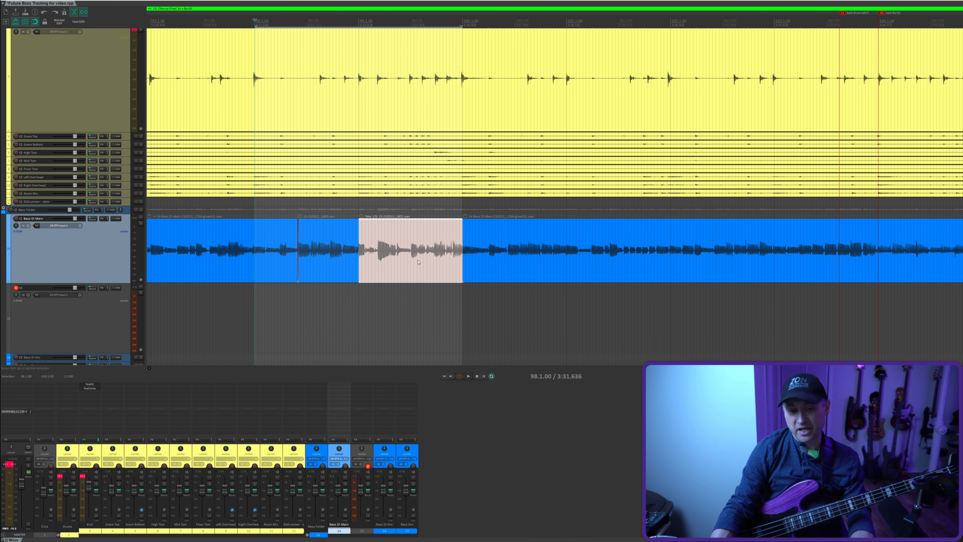
{"action": "key", "text": "space"}
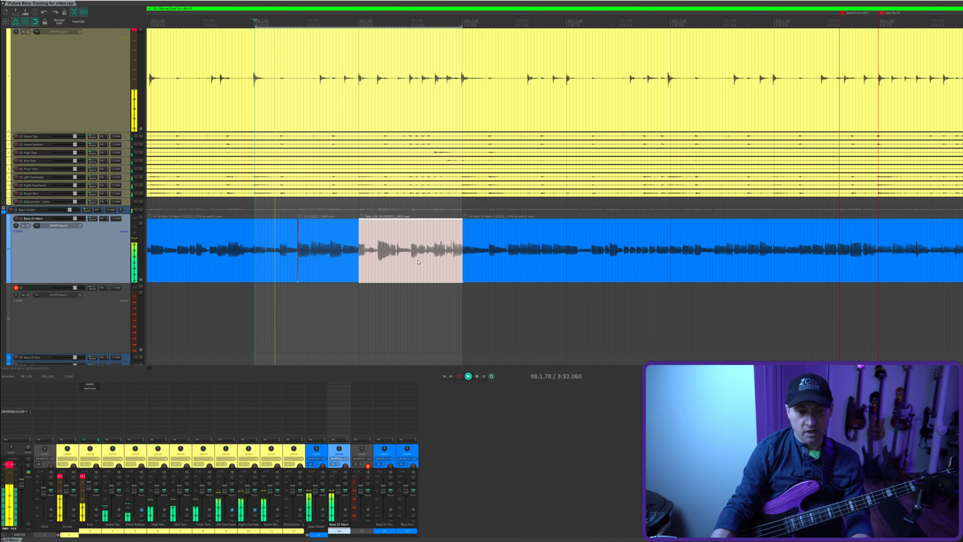
{"action": "key", "text": "space"}
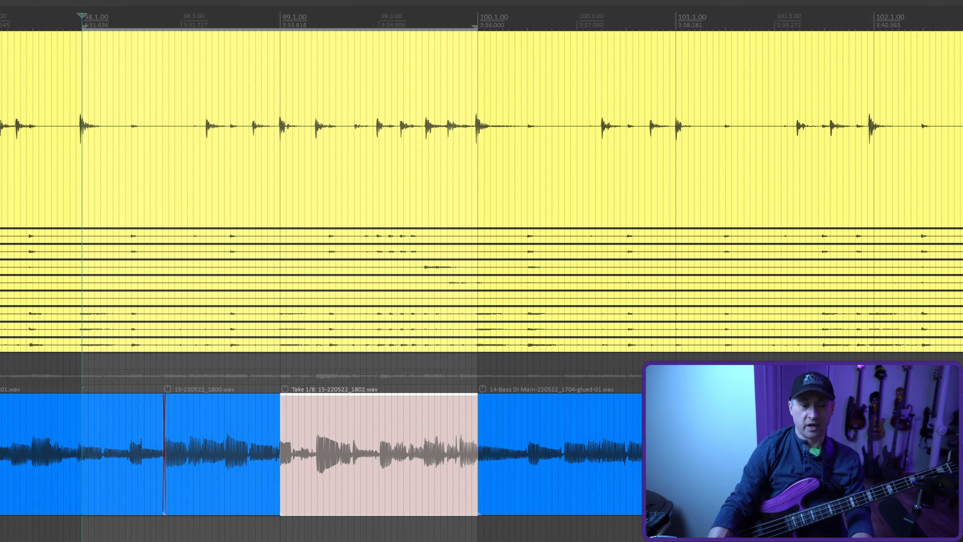
{"action": "left_click", "coordinate": [319, 484]}
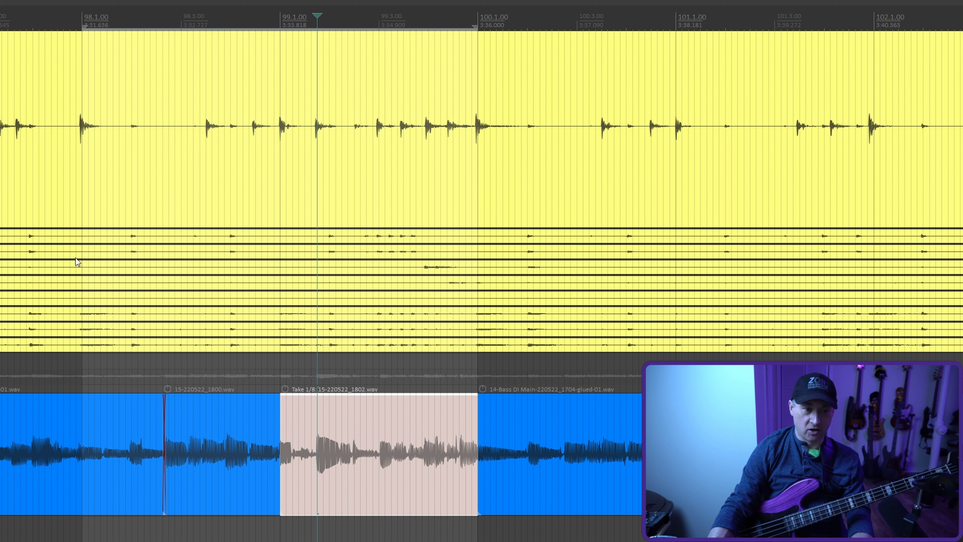
{"action": "key", "text": "t"}
{"action": "key", "text": "t"}
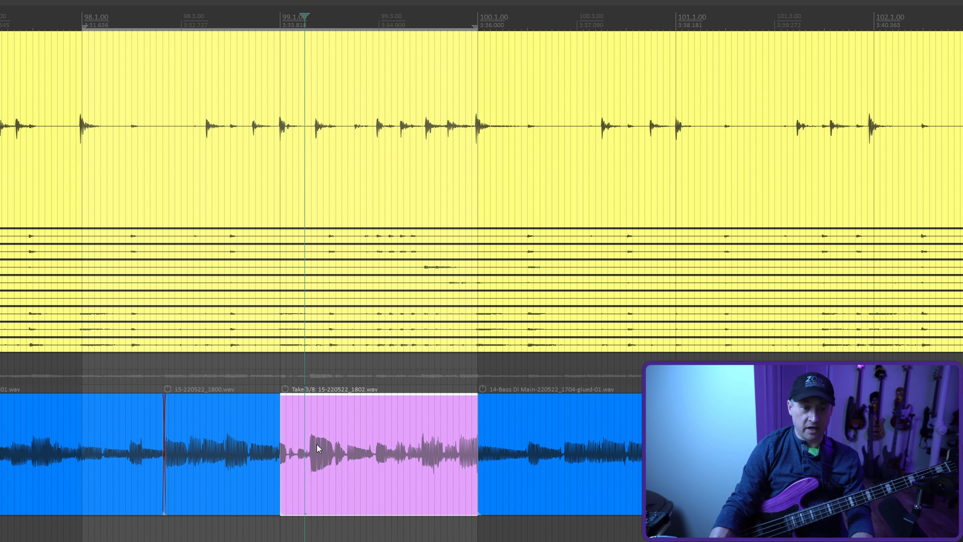
{"action": "left_click", "coordinate": [82, 12]}
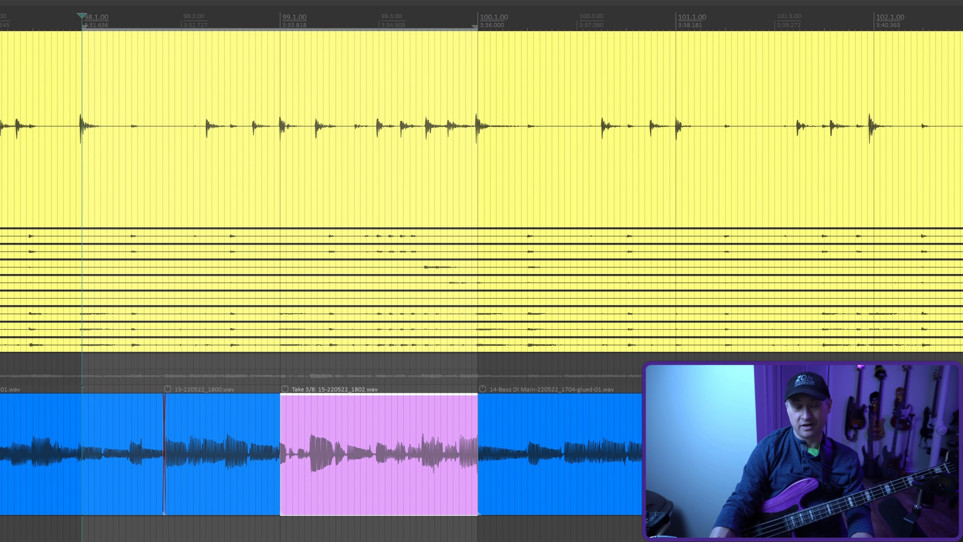
{"action": "key", "text": "shift+t"}
{"action": "key", "text": "shift+t"}
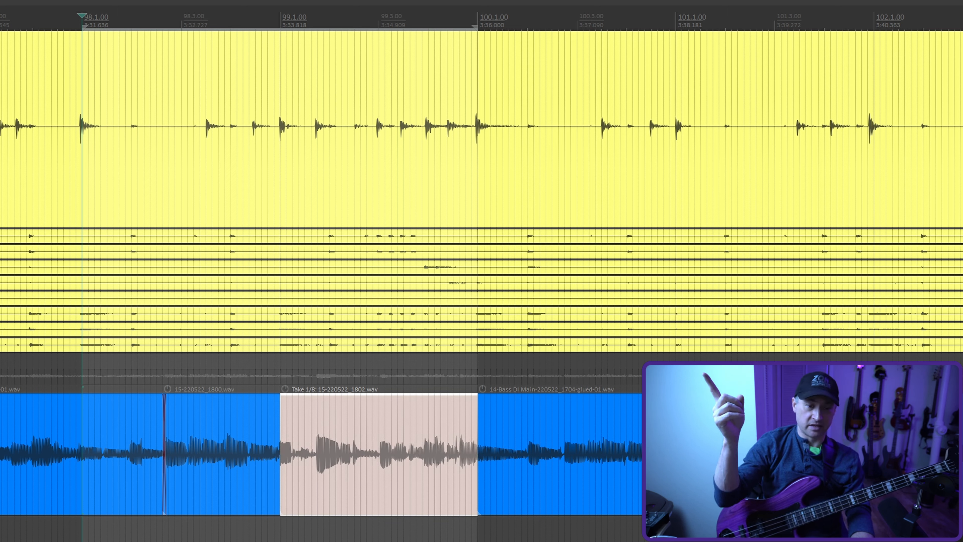
- Play back takes 1, 3, 4 and 5 of the item in the gap one after another from 98.1.00
{"action": "key", "text": "space"}
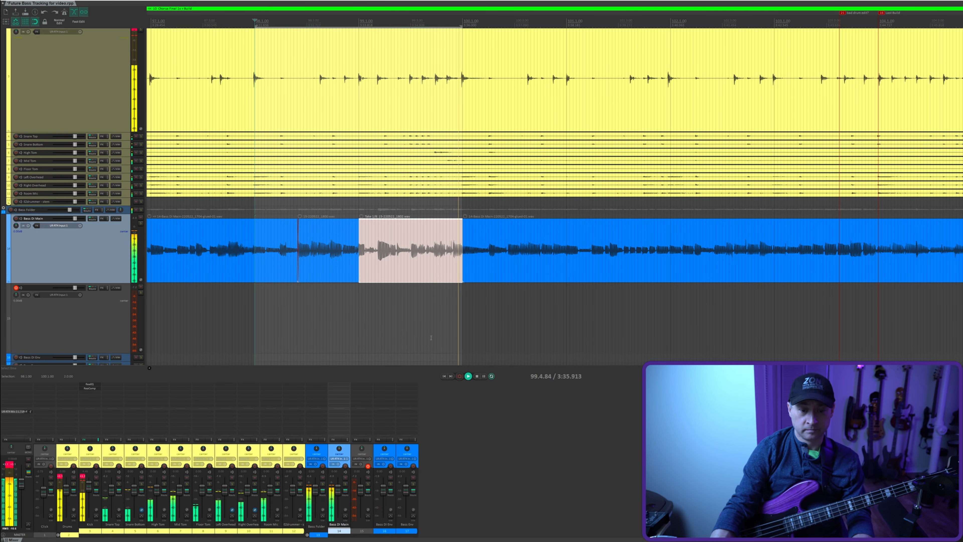
{"action": "key", "text": "space"}
{"action": "key", "text": "t"}
{"action": "key", "text": "t"}
{"action": "key", "text": "space"}
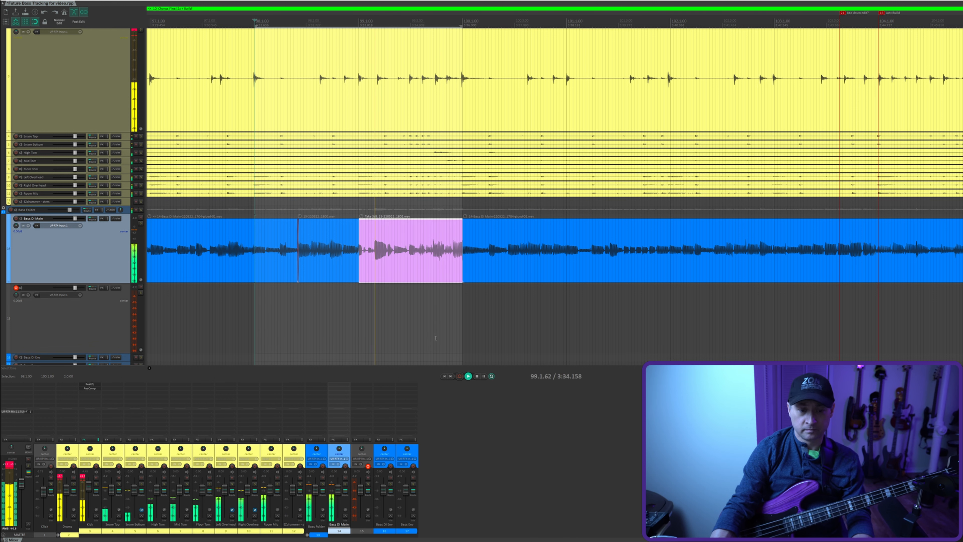
{"action": "key", "text": "space"}
{"action": "key", "text": "t"}
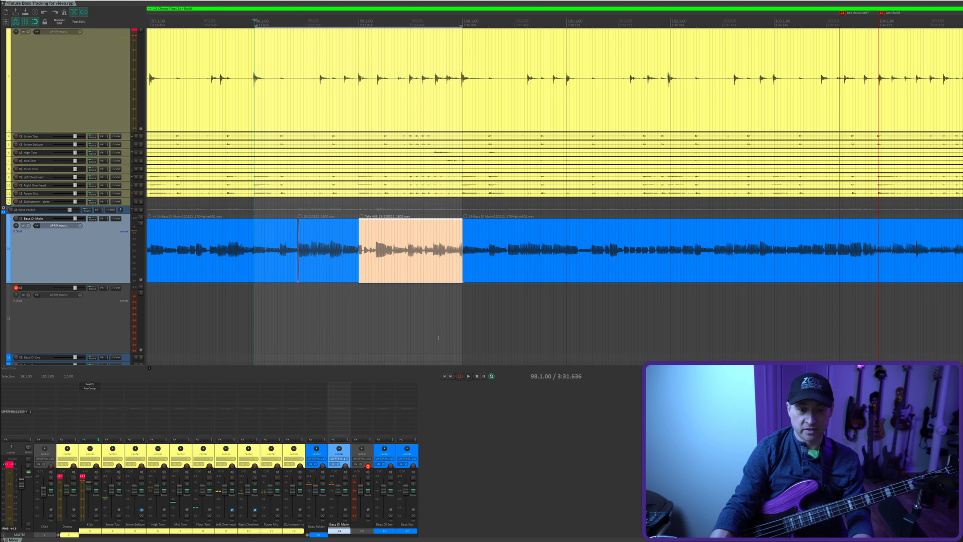
{"action": "key", "text": "space"}
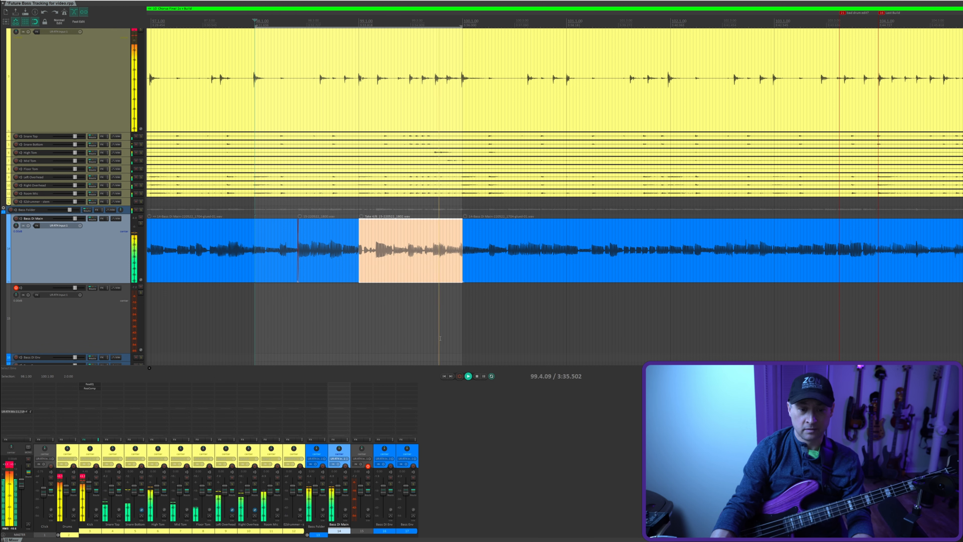
{"action": "key", "text": "space"}
{"action": "key", "text": "t"}
{"action": "key", "text": "space"}
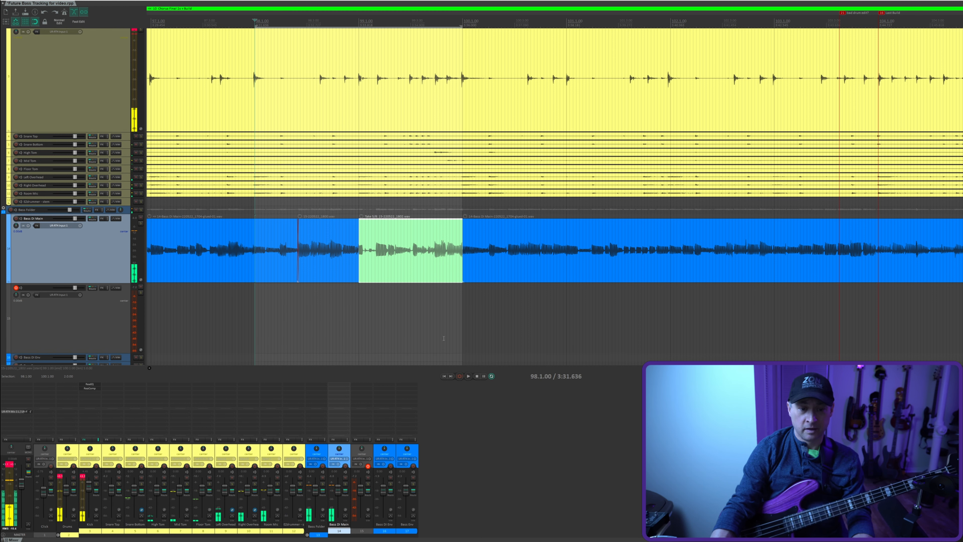
- Delete the looped takes from the gap and record a new set on the recording track from 98.1.00, saving the files
{"action": "left_click", "coordinate": [425, 246]}
{"action": "key", "text": "Delete"}
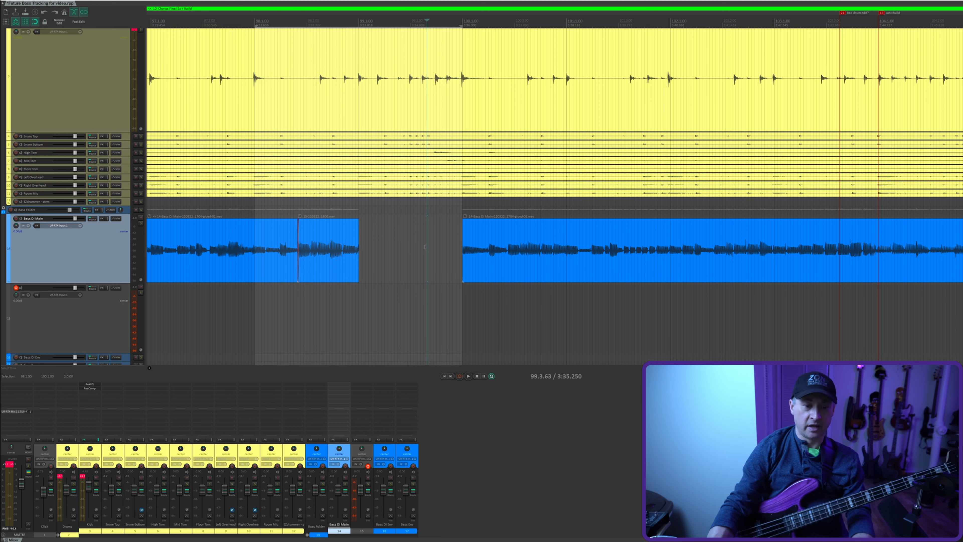
{"action": "left_click", "coordinate": [255, 303]}
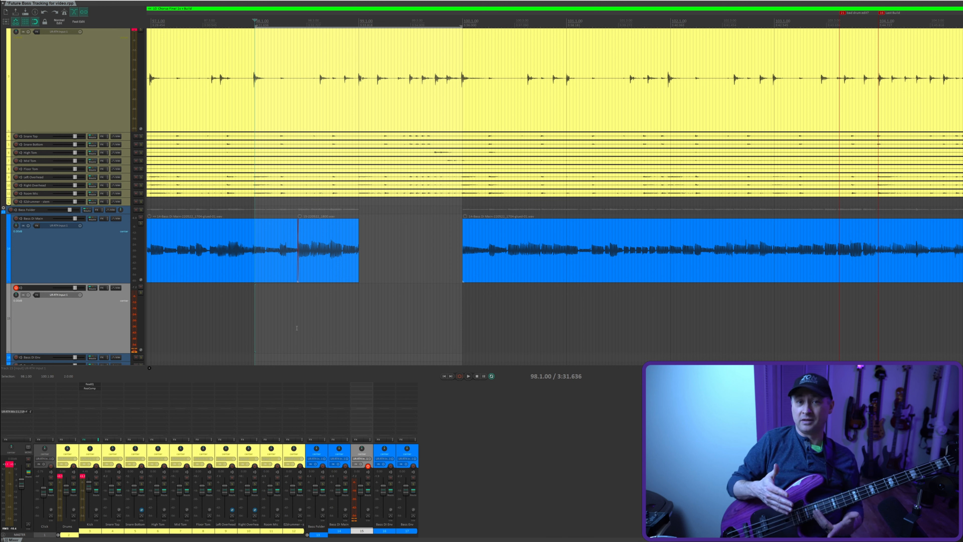
{"action": "key", "text": "ctrl+r"}
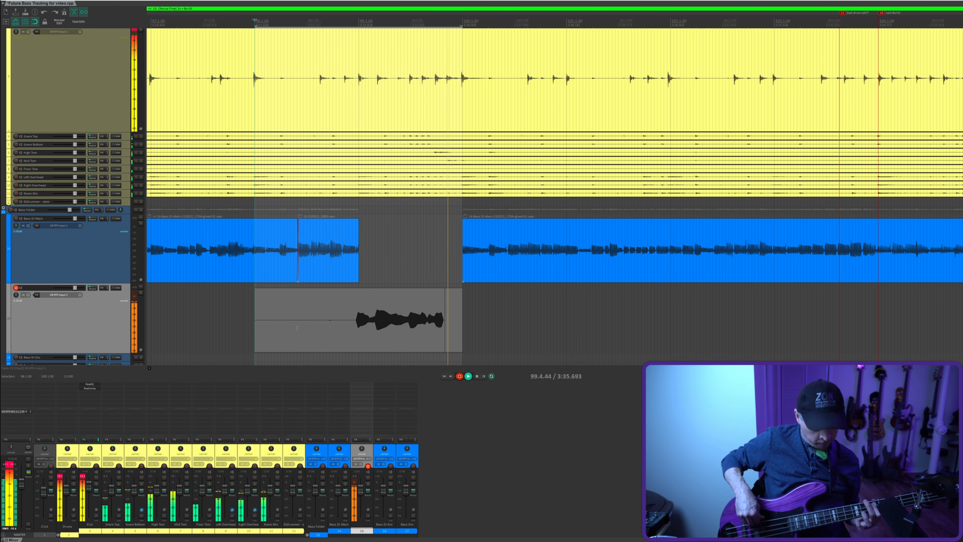
{"action": "key", "text": "space"}
{"action": "key", "text": "Return"}
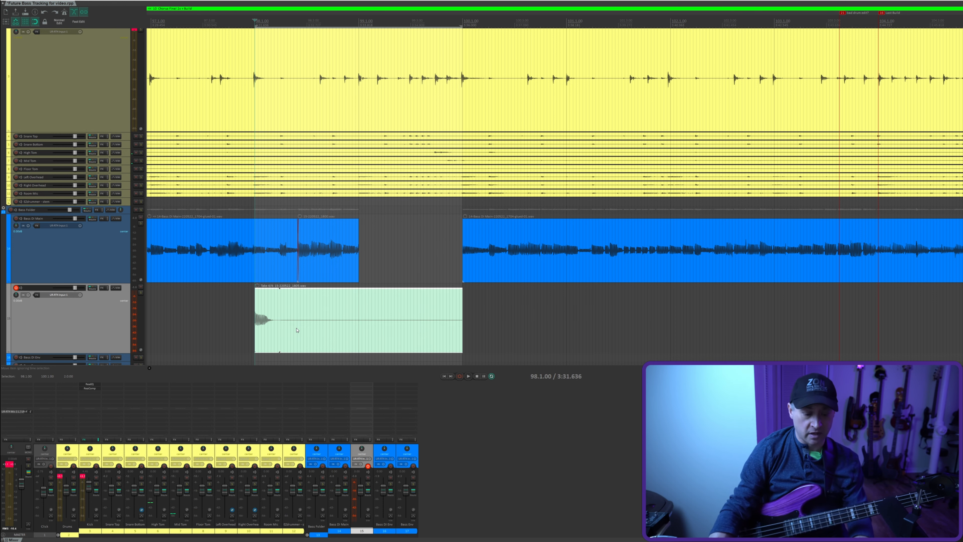
- Switch to the previous take, move its part from 99.1.00 into the gap on Bass DI Main and play it back from 98.1.00
{"action": "key", "text": "shift+t"}
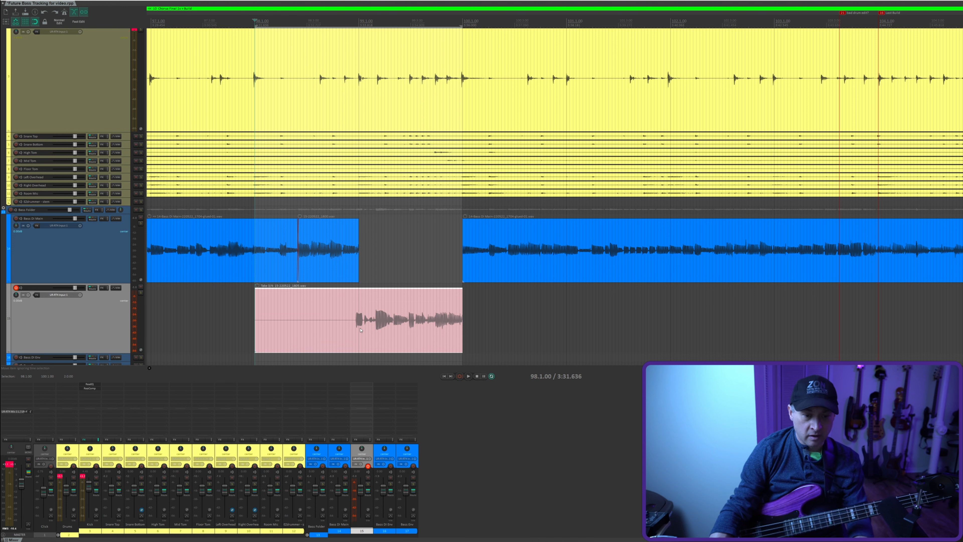
{"action": "left_click_drag", "start_coordinate": [256, 316], "coordinate": [377, 266]}
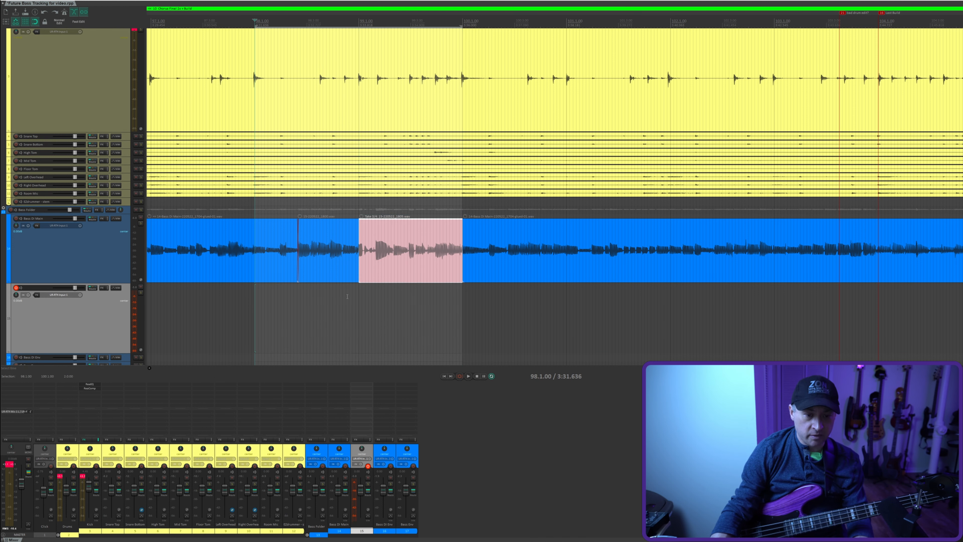
{"action": "key", "text": "space"}
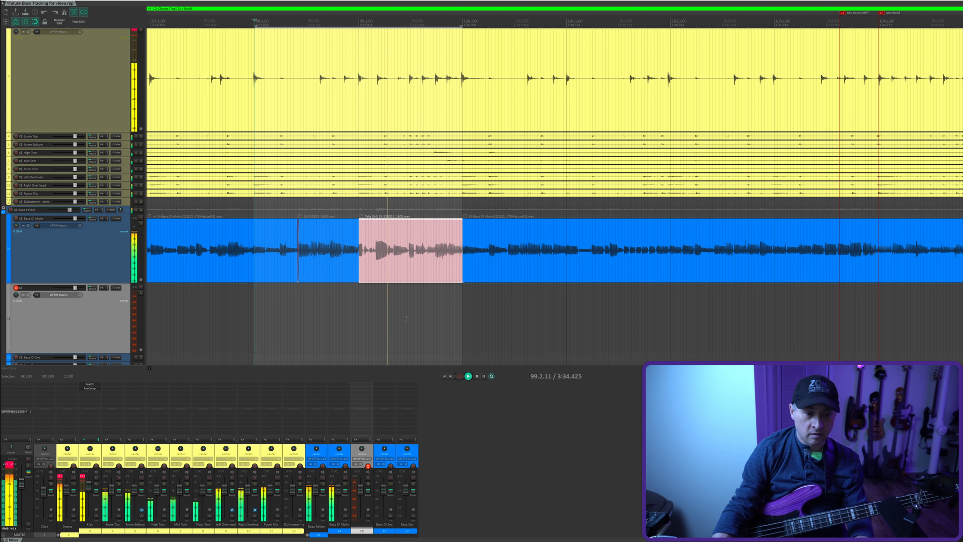
{"action": "key", "text": "space"}
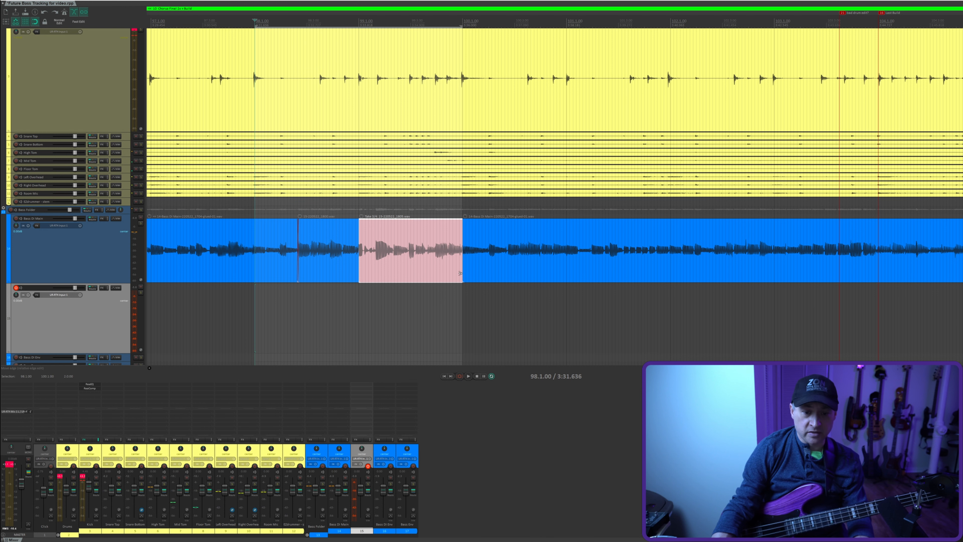
- Trim the end of the new take on Bass DI Main to about 99.2.38, keeping only its opening notes
{"action": "left_click_drag", "start_coordinate": [461, 272], "coordinate": [393, 272]}
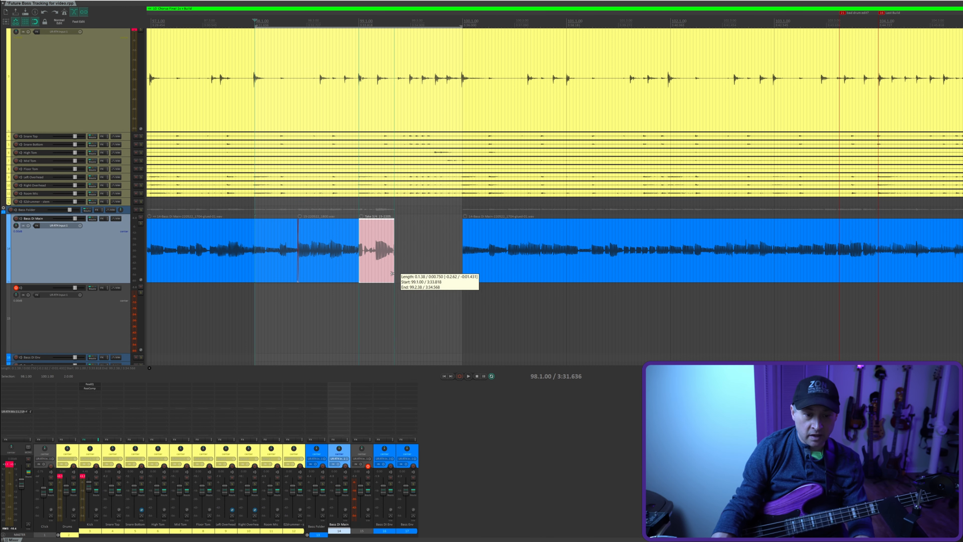
{"action": "scroll", "coordinate": [465, 275], "scroll_direction": "up", "scroll_amount": 4}
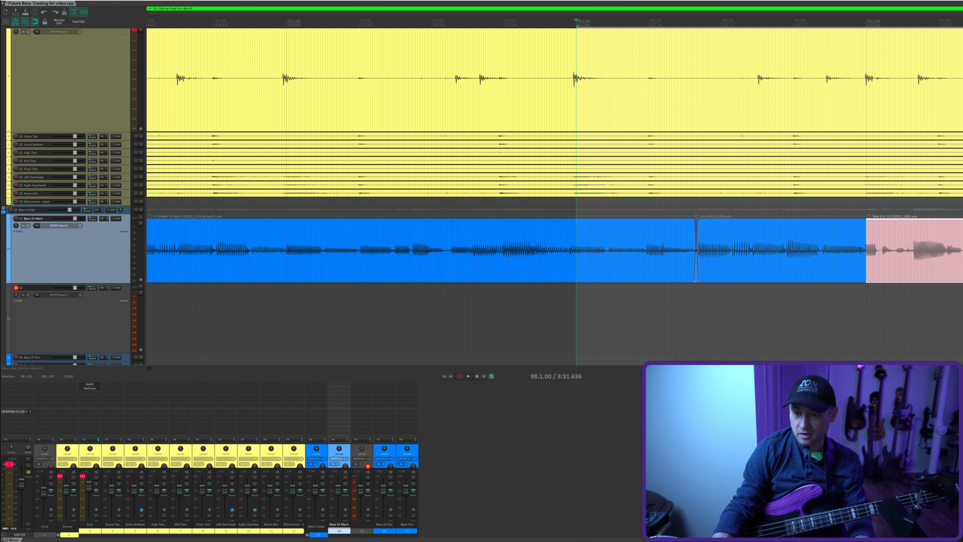
{"action": "left_click", "coordinate": [948, 258]}
{"action": "scroll", "coordinate": [948, 258], "scroll_direction": "up", "scroll_amount": 3}
{"action": "left_click_drag", "start_coordinate": [622, 259], "coordinate": [621, 265]}
{"action": "scroll", "coordinate": [634, 239], "scroll_direction": "down", "scroll_amount": 4}
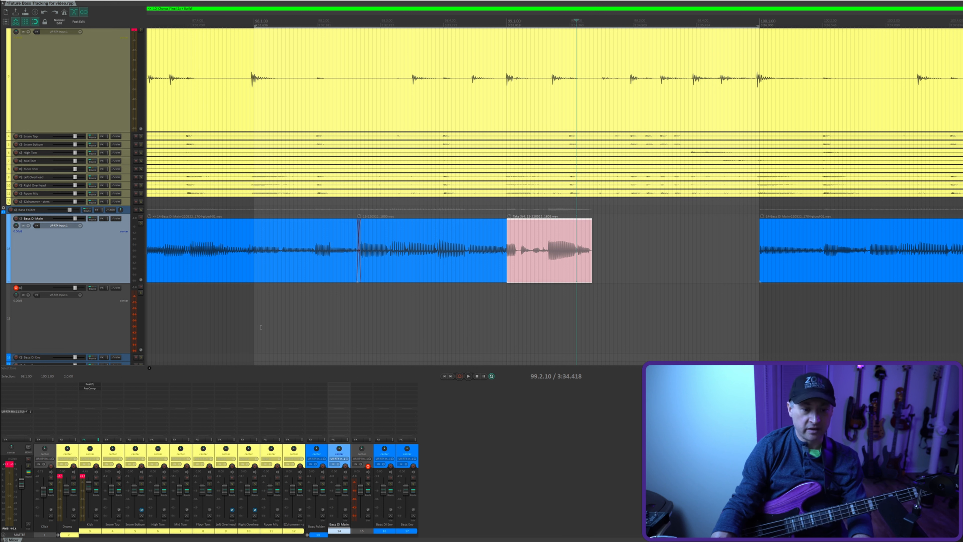
- Record further bass takes on the recording track from 98.1.00 to cover the remaining gap, and save the recorded files
{"action": "left_click", "coordinate": [253, 315]}
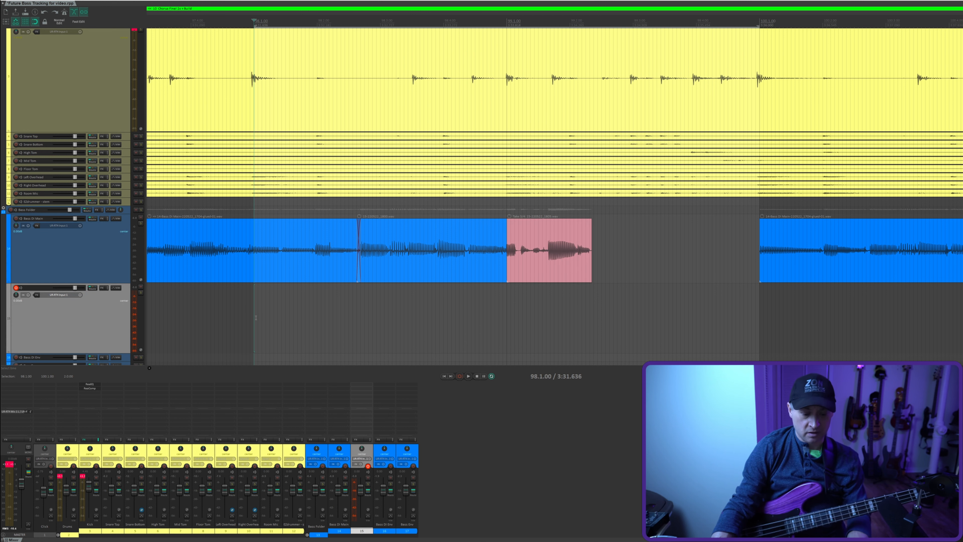
{"action": "key", "text": "ctrl+r"}
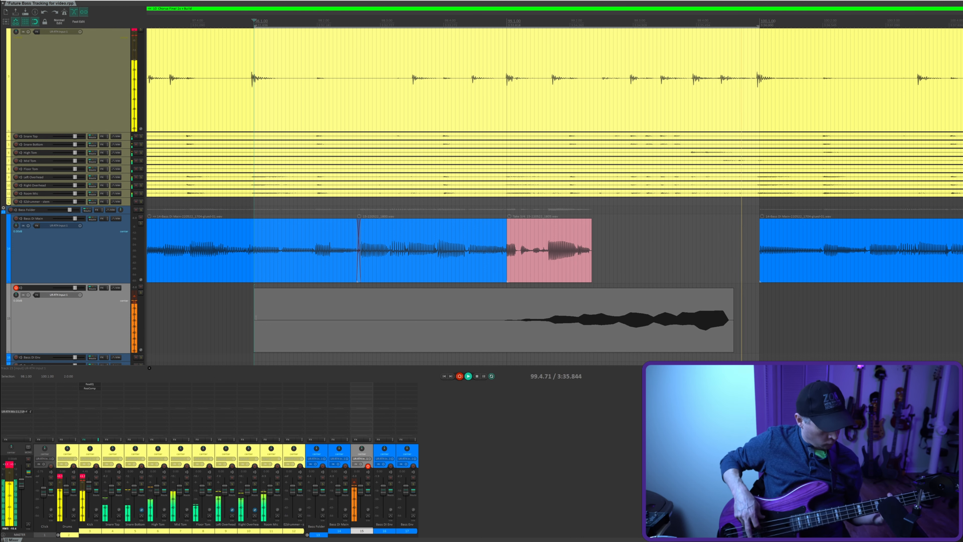
{"action": "key", "text": "space"}
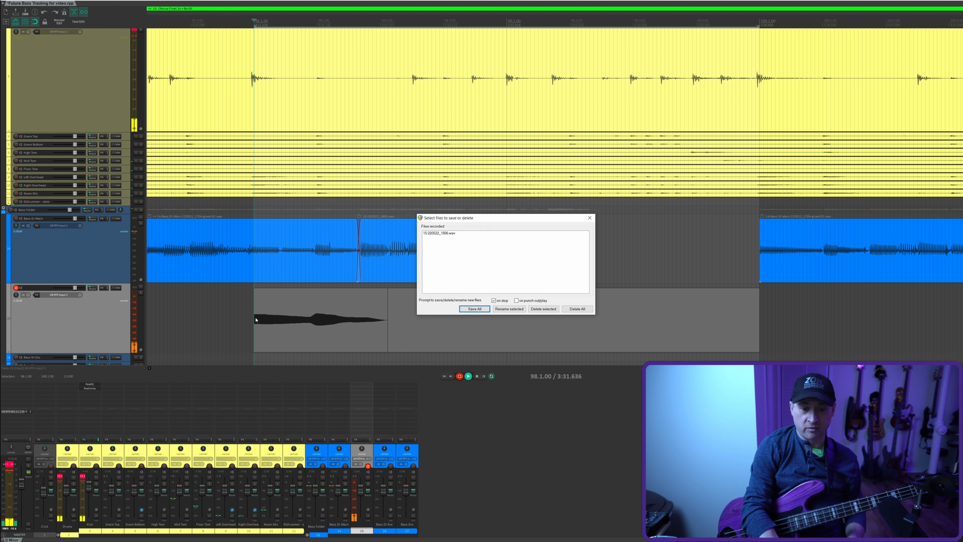
{"action": "key", "text": "Return"}
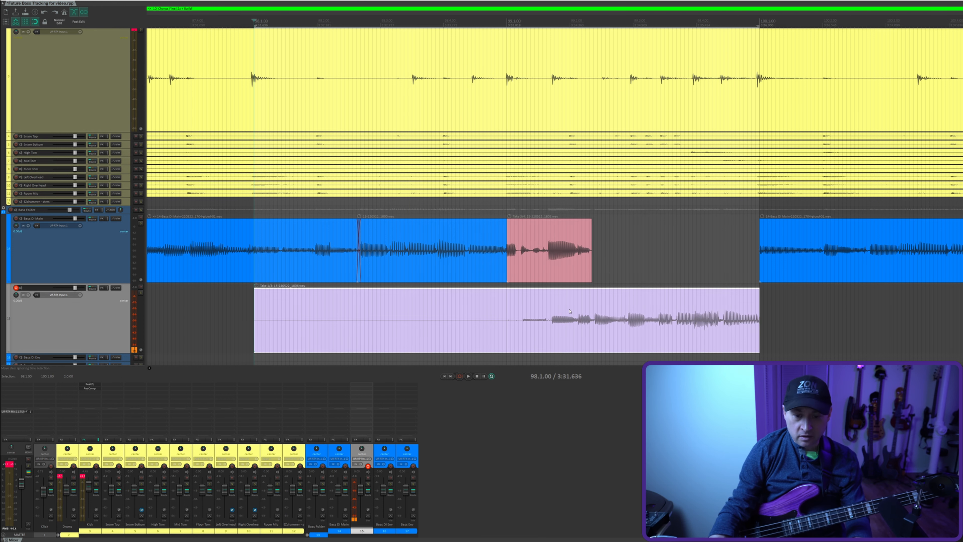
- Trim the new take's start to the previous item's end, move it into the remaining gap and play the result from 98.3.94
{"action": "left_click_drag", "start_coordinate": [255, 318], "coordinate": [610, 276]}
{"action": "left_click", "coordinate": [437, 313]}
{"action": "key", "text": "space"}
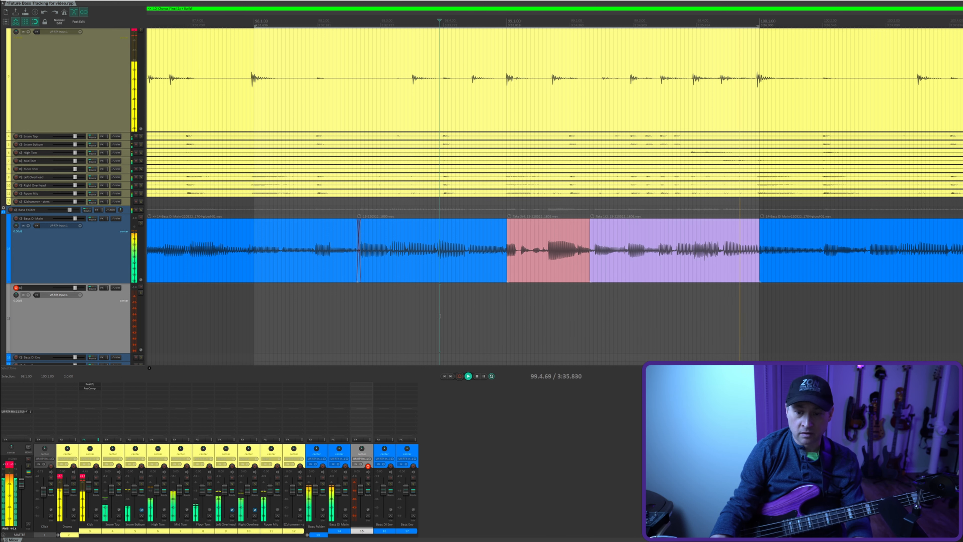
{"action": "key", "text": "space"}
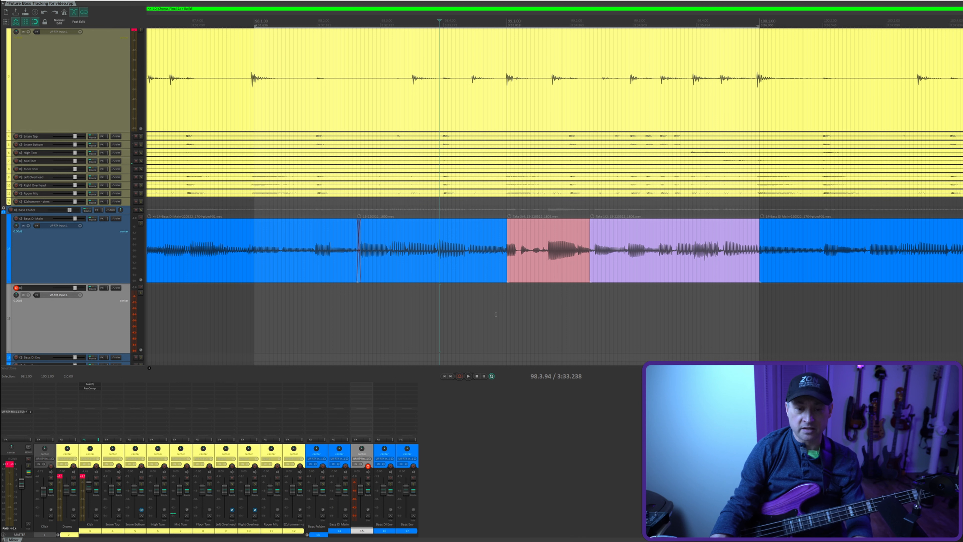
- Extend the pink take's start on Bass DI Main slightly before 99.1.00 so it crossfades with the preceding blue item
{"action": "left_click", "coordinate": [508, 266]}
{"action": "scroll", "coordinate": [510, 292], "scroll_direction": "up", "scroll_amount": 3}
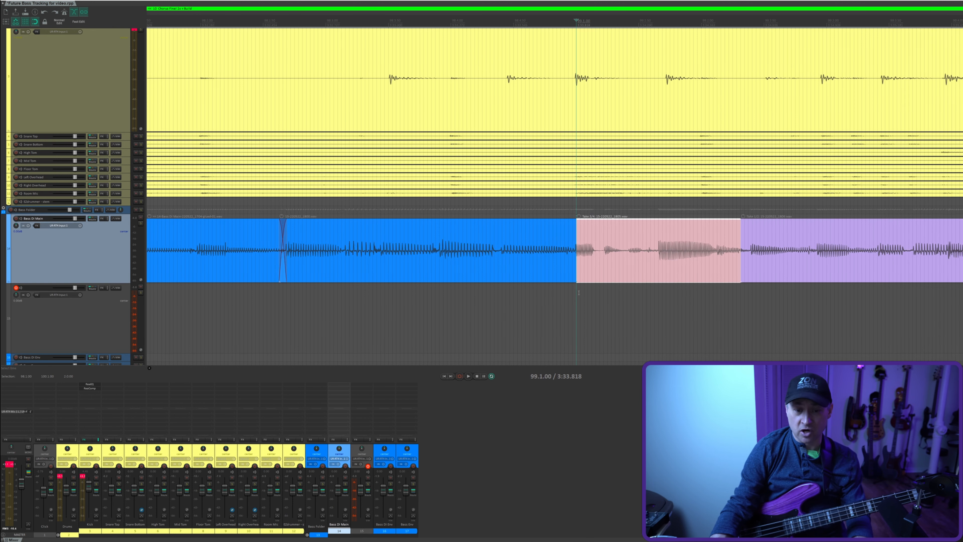
{"action": "scroll", "coordinate": [579, 293], "scroll_direction": "up", "scroll_amount": 3}
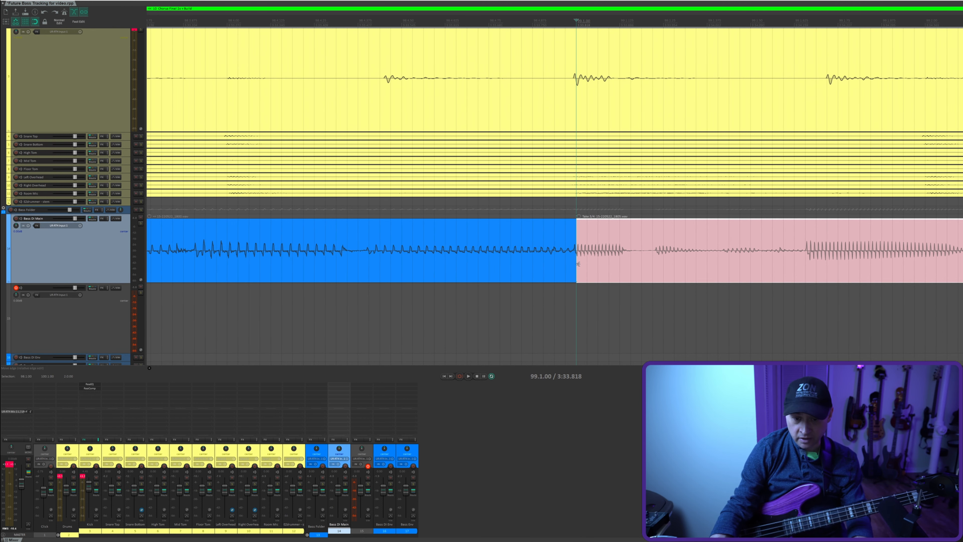
{"action": "left_click_drag", "start_coordinate": [577, 263], "coordinate": [566, 265]}
{"action": "scroll", "coordinate": [686, 270], "scroll_direction": "down", "scroll_amount": 5}
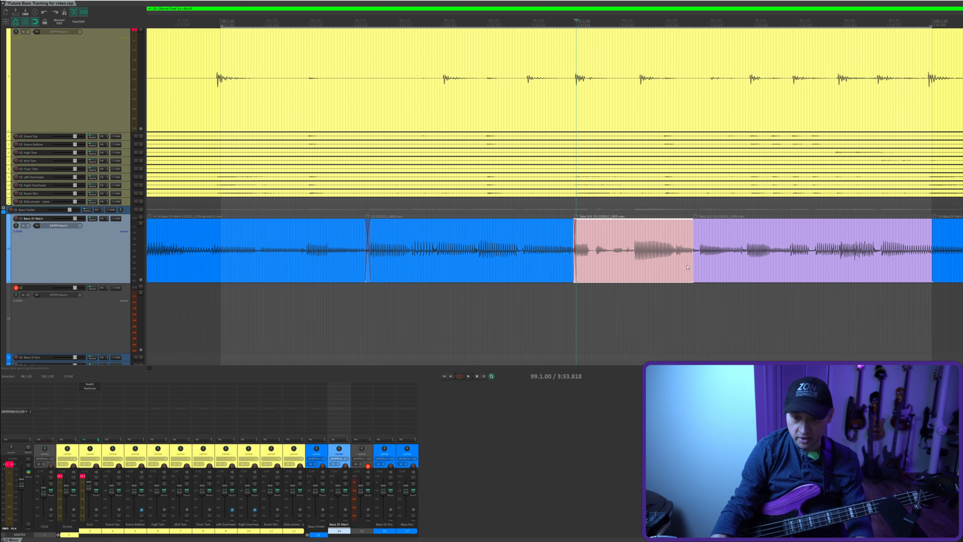
- Extend the pink take's end on Bass DI Main slightly past 99.2.31 so it crossfades with the purple take
{"action": "left_click", "coordinate": [693, 256]}
{"action": "scroll", "coordinate": [653, 302], "scroll_direction": "up", "scroll_amount": 6}
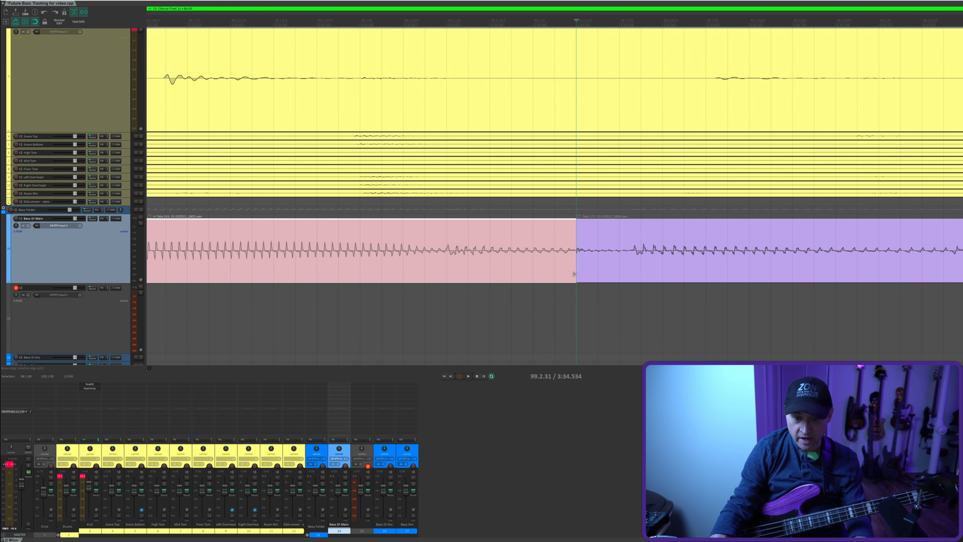
{"action": "left_click_drag", "start_coordinate": [573, 261], "coordinate": [595, 266]}
{"action": "scroll", "coordinate": [474, 307], "scroll_direction": "down", "scroll_amount": 7}
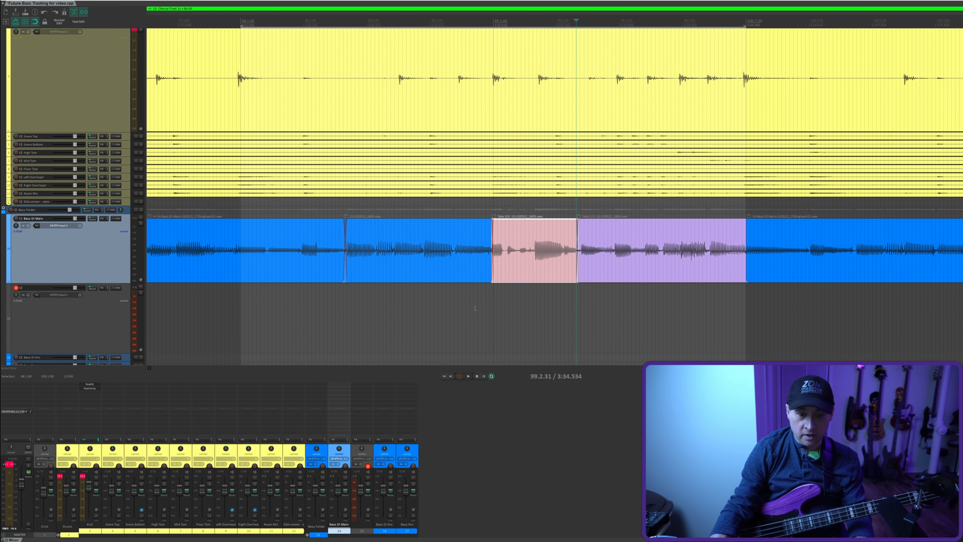
- Solo the Bass DI Main track and play the joined takes from 98.3.50 to check the edits
{"action": "left_click", "coordinate": [398, 314]}
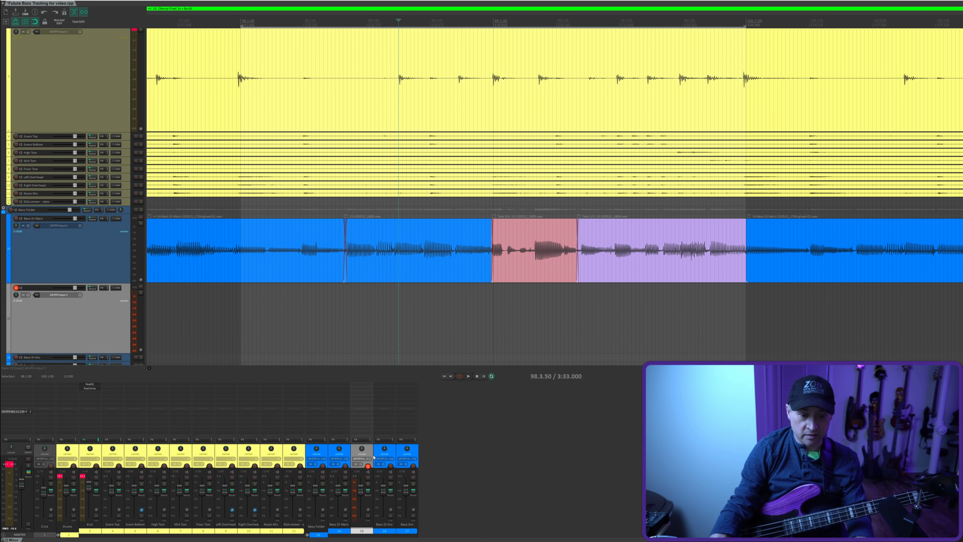
{"action": "left_click", "coordinate": [366, 483]}
{"action": "left_click", "coordinate": [345, 484]}
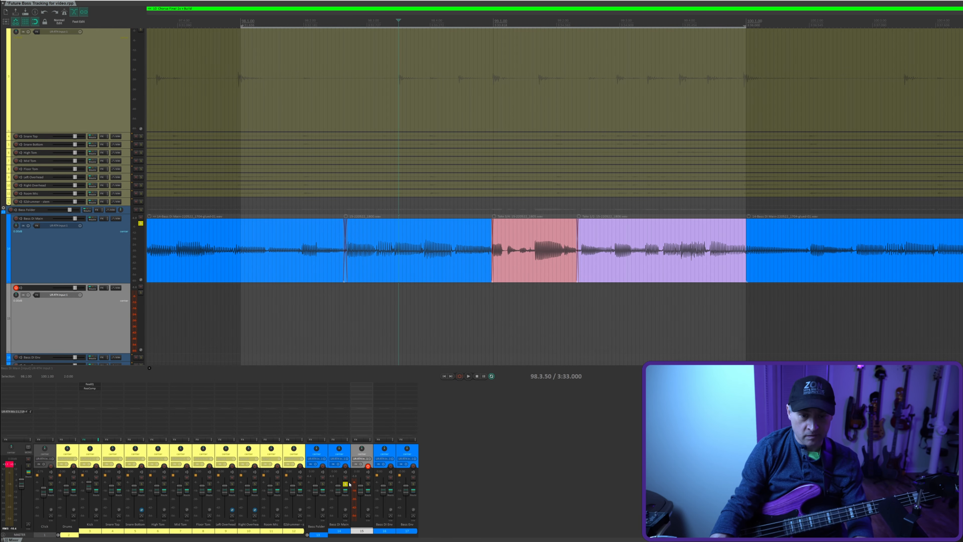
{"action": "key", "text": "space"}
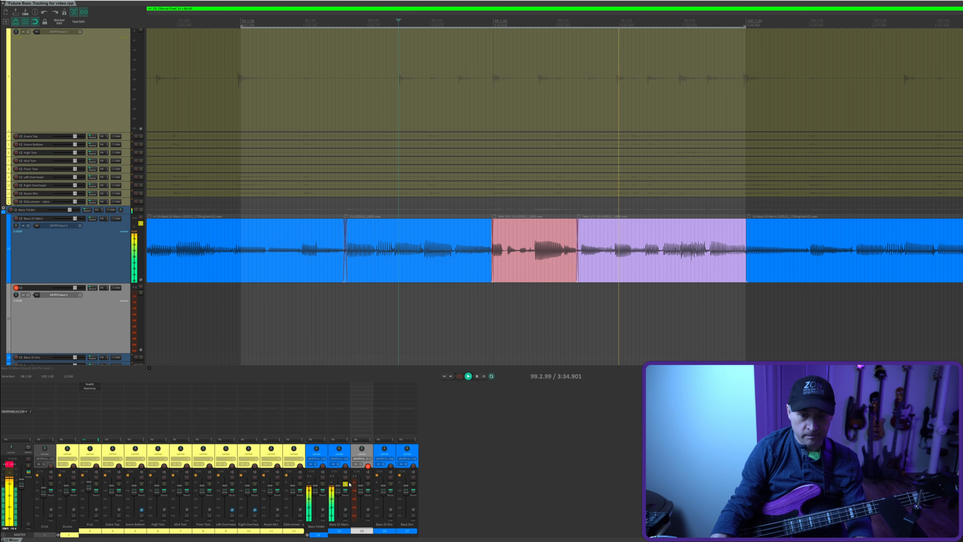
{"action": "key", "text": "space"}
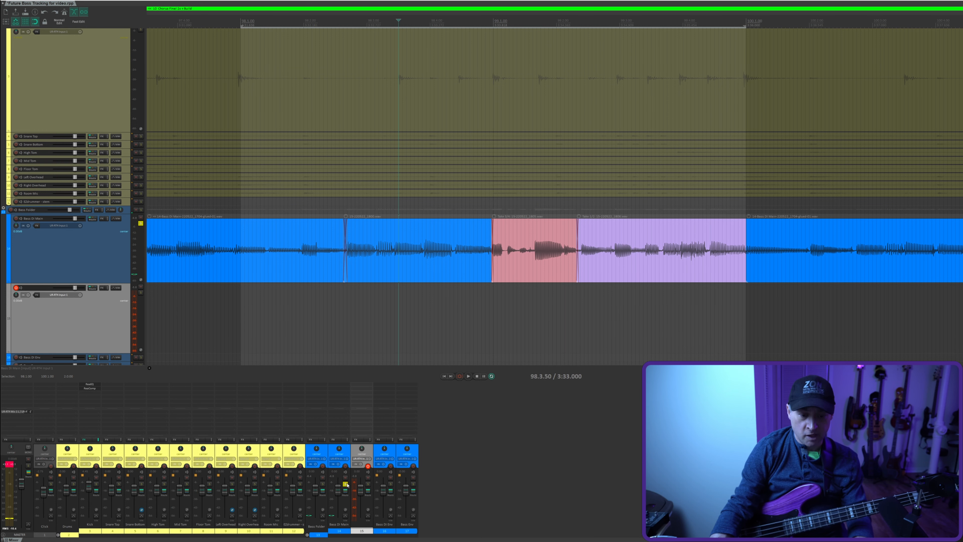
- Unsolo Bass DI Main and play the repaired section with the full mix from 97.4.81
{"action": "left_click", "coordinate": [345, 484]}
{"action": "left_click", "coordinate": [231, 315]}
{"action": "key", "text": "space"}
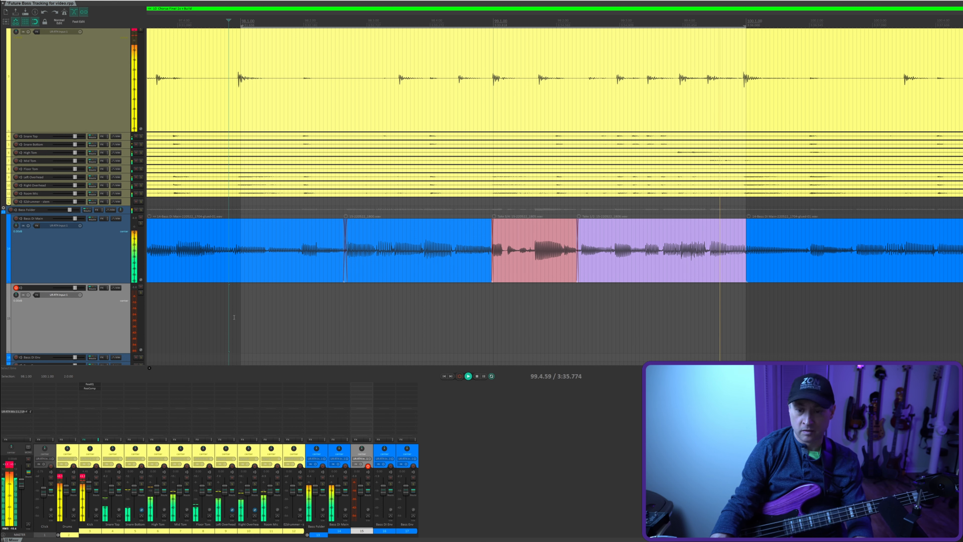
{"action": "key", "text": "space"}
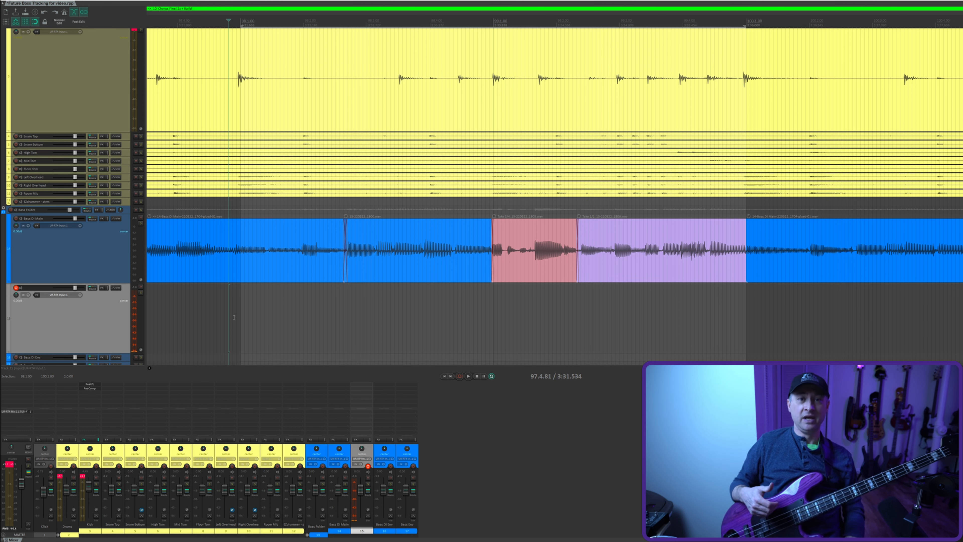
{"action": "scroll", "coordinate": [300, 316], "scroll_direction": "down", "scroll_amount": 2}
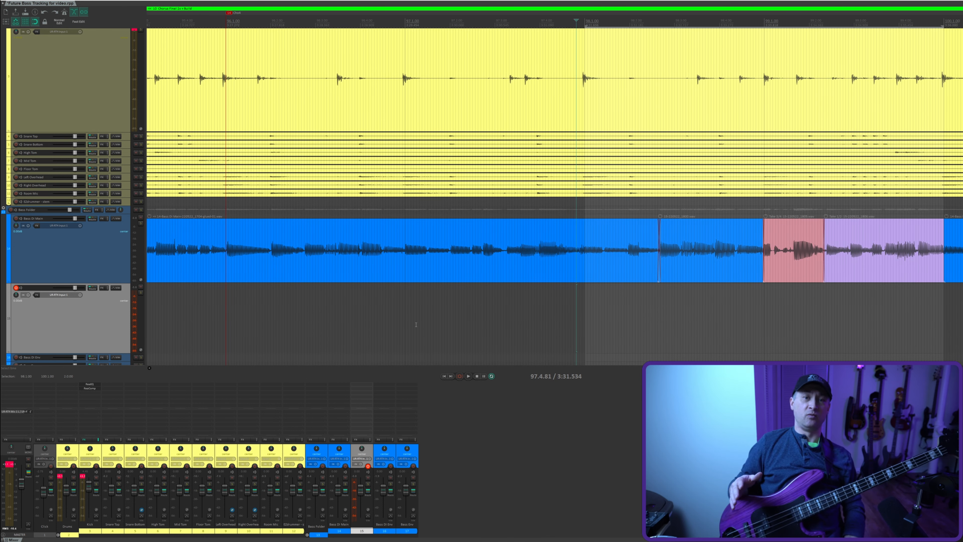